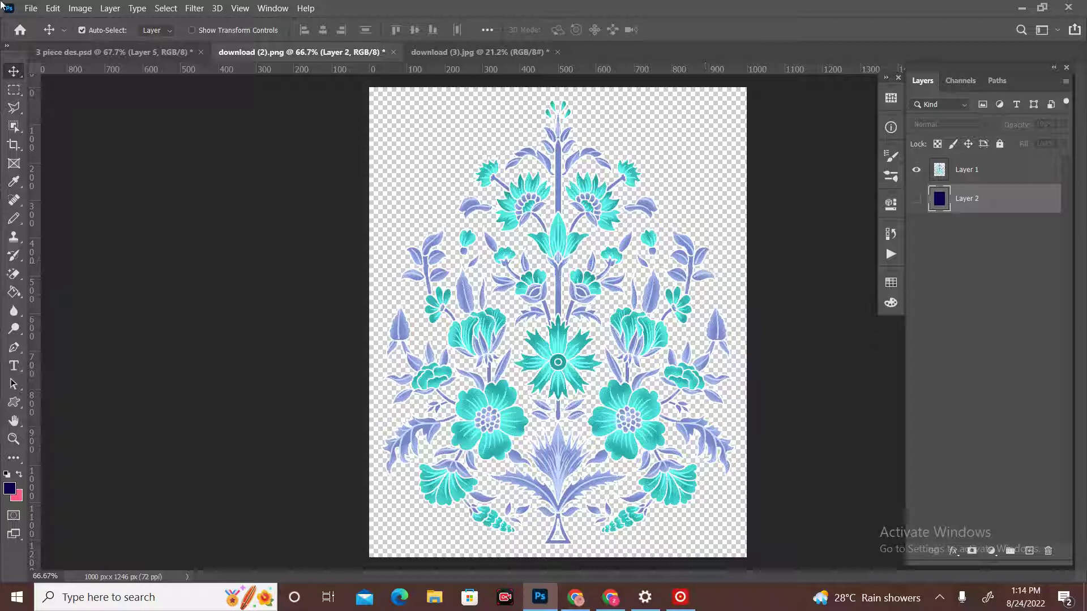
Create a new RGB document 1000 px wide and 1000 px high at 150 pixels/inch with a white background
{"action": "left_click", "coordinate": [33, 12]}
{"action": "left_click", "coordinate": [42, 21]}
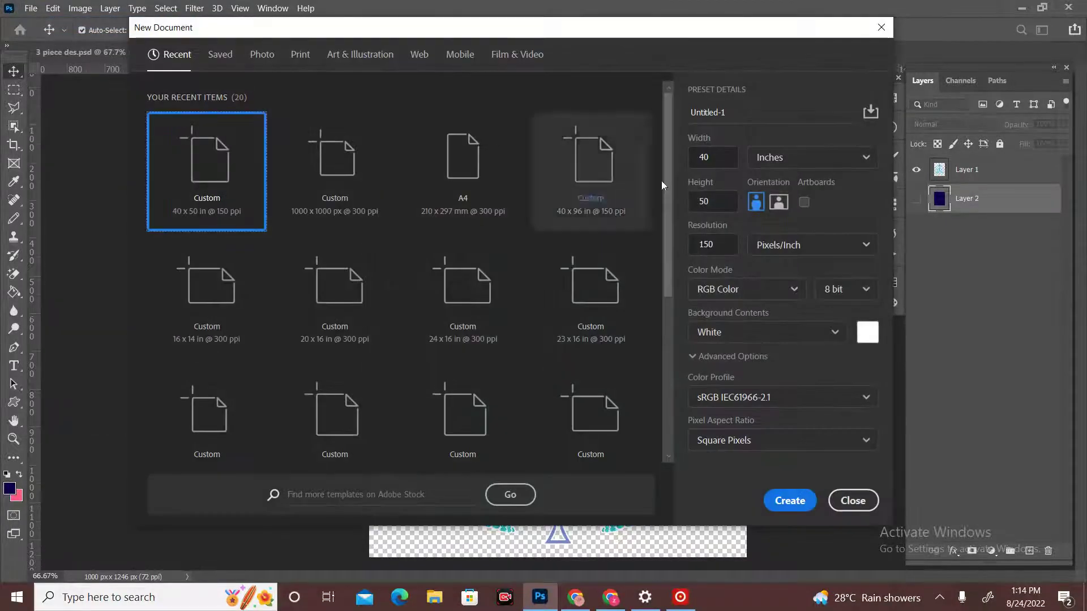
{"action": "left_click", "coordinate": [838, 158]}
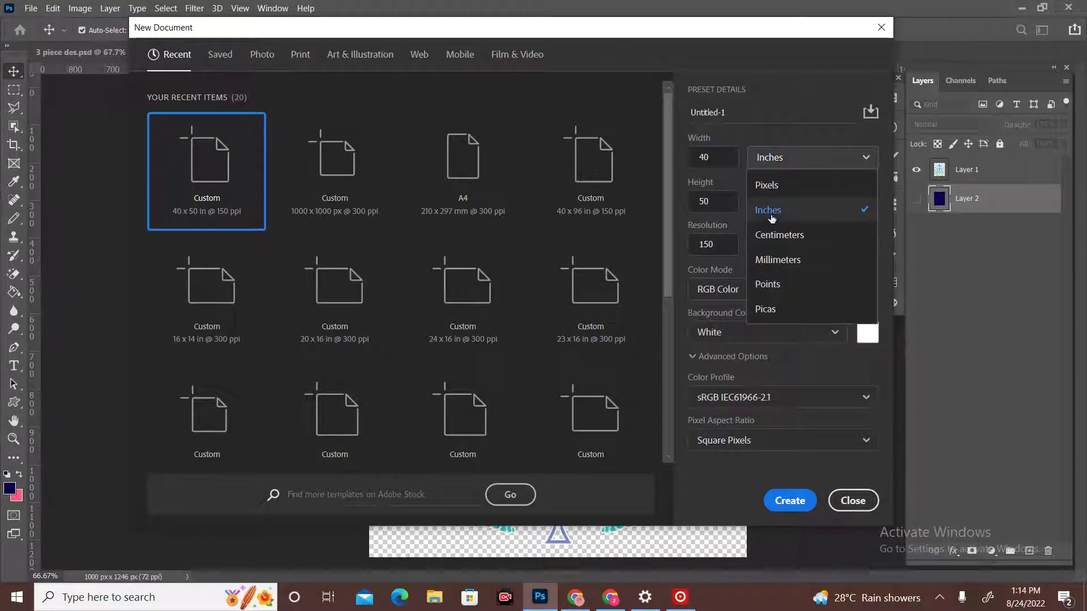
{"action": "left_click", "coordinate": [770, 183]}
{"action": "left_click", "coordinate": [723, 157]}
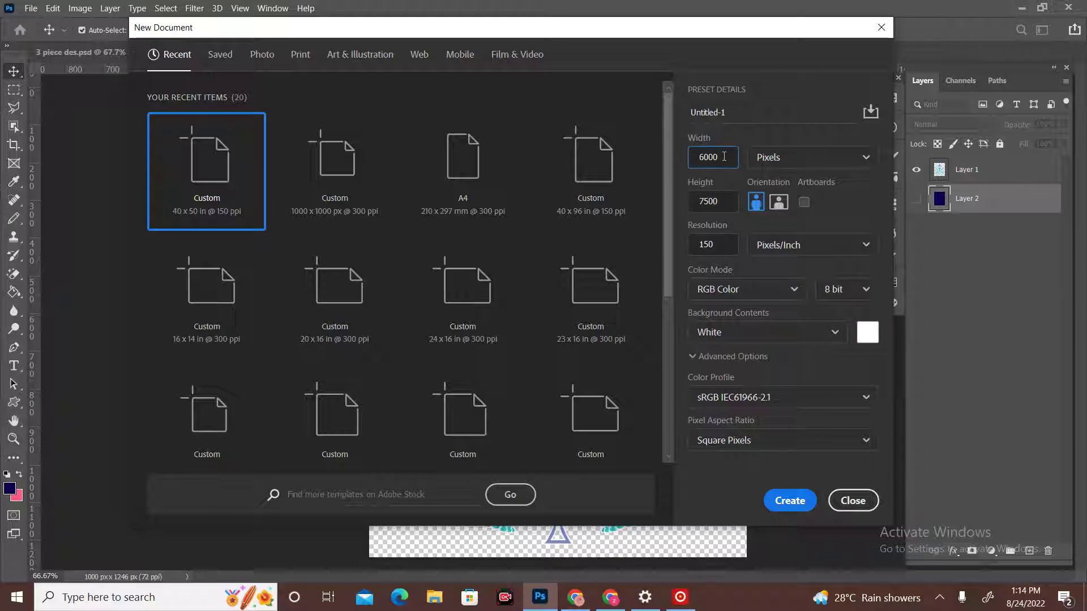
{"action": "key", "text": "BackSpace"}
{"action": "key", "text": "BackSpace"}
{"action": "key", "text": "BackSpace"}
{"action": "key", "text": "BackSpace"}
{"action": "left_click", "coordinate": [720, 202]}
{"action": "key", "text": "BackSpace"}
{"action": "key", "text": "BackSpace"}
{"action": "left_click", "coordinate": [790, 497]}
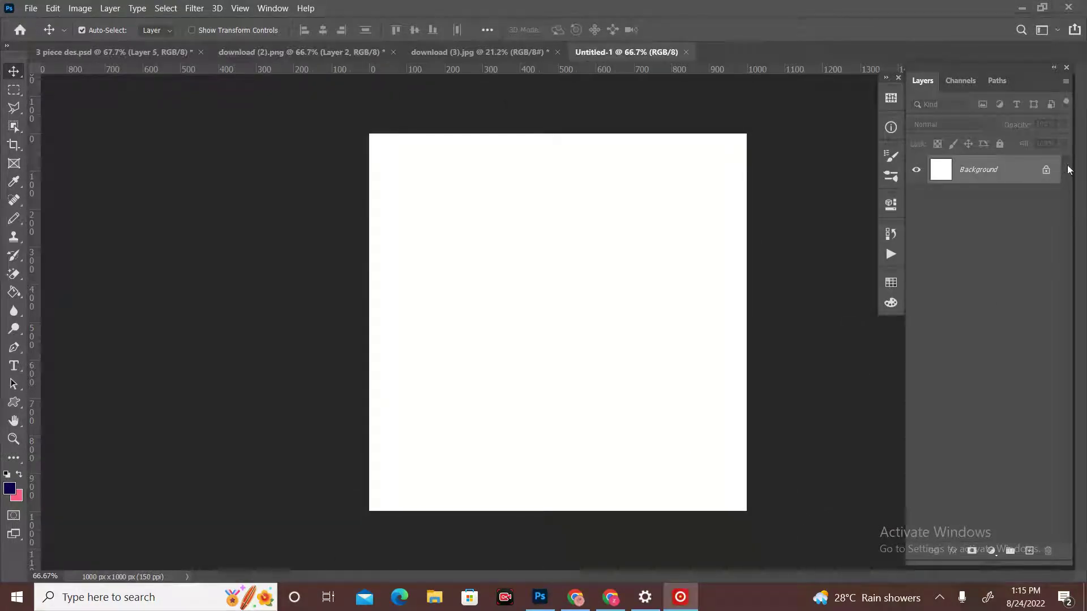
Unlock the background layer and place a horizontal and a vertical guide through the centre of the canvas
{"action": "left_click", "coordinate": [1047, 174]}
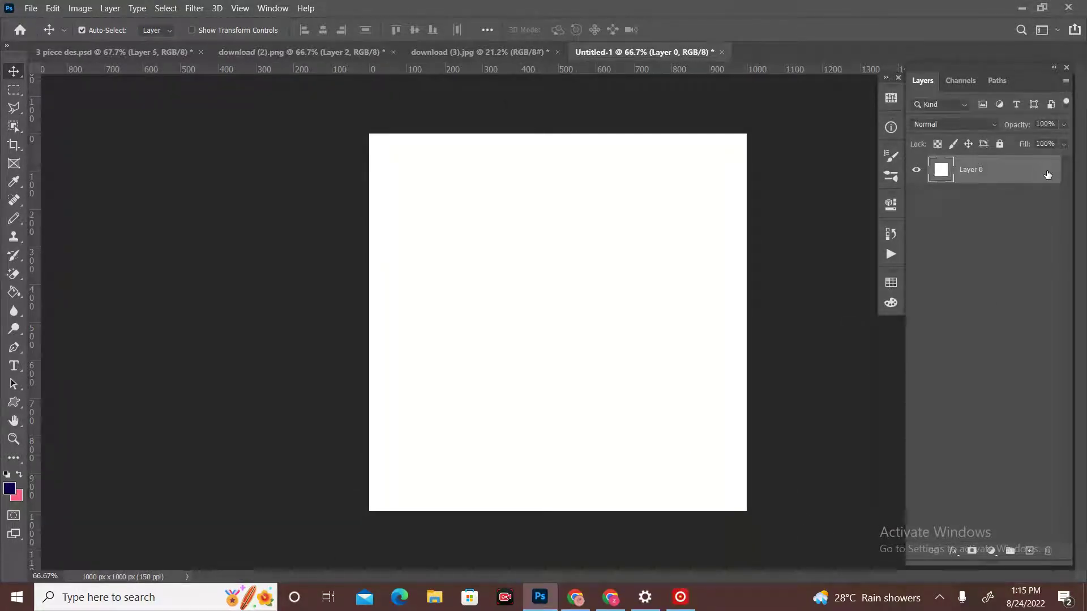
{"action": "key", "text": "ctrl+t"}
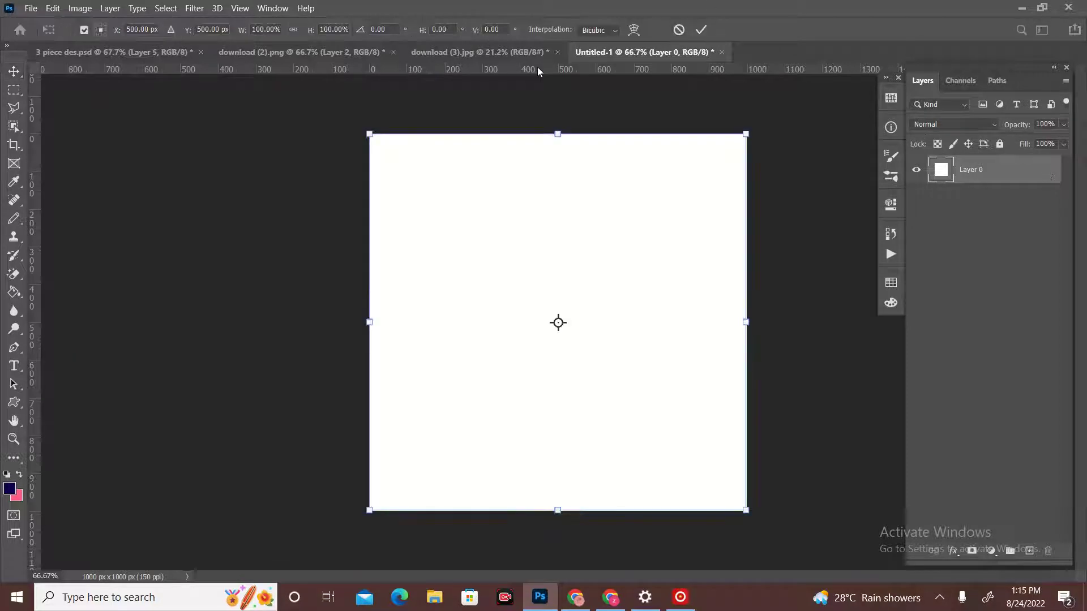
{"action": "left_click_drag", "start_coordinate": [548, 70], "coordinate": [595, 321]}
{"action": "left_click_drag", "start_coordinate": [36, 148], "coordinate": [558, 238]}
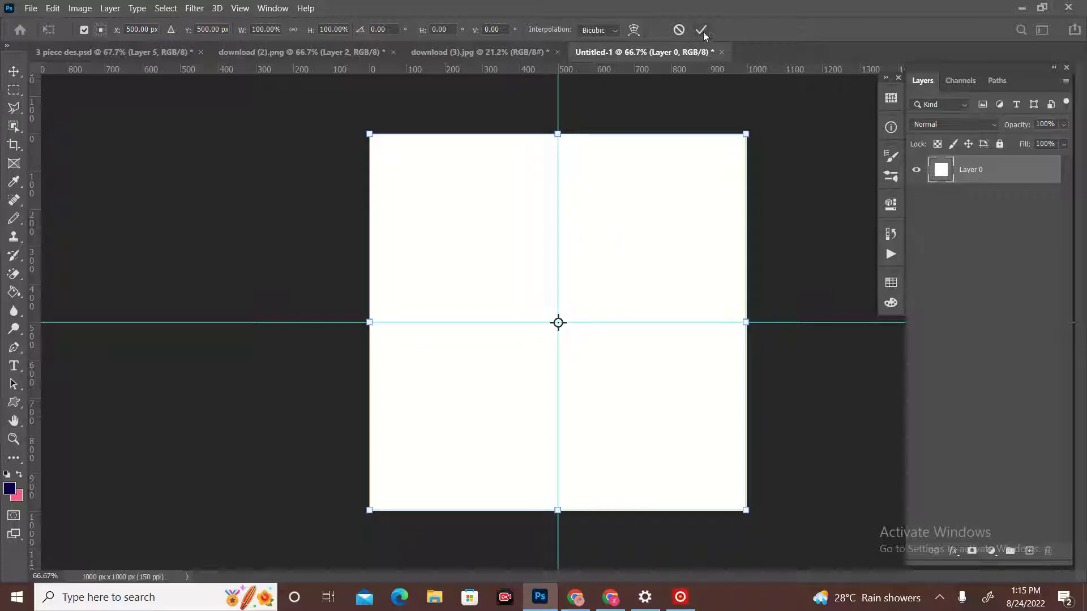
{"action": "left_click", "coordinate": [701, 29]}
Copy the floral tree motif on Layer 1 of download (2).png into the centre of the Untitled-1 document
{"action": "left_click", "coordinate": [315, 52]}
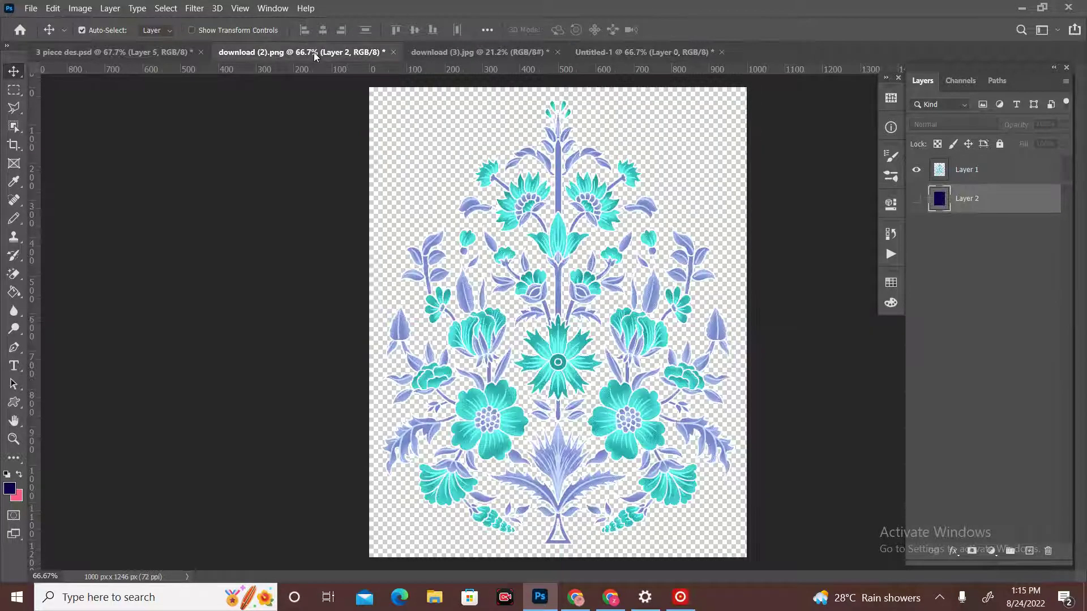
{"action": "left_click", "coordinate": [602, 106]}
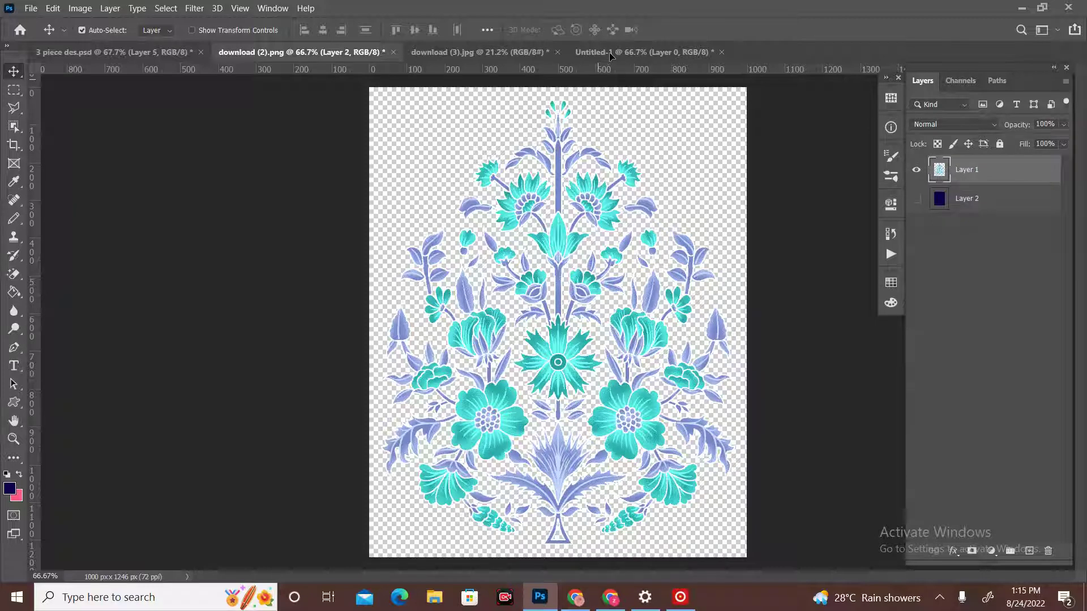
{"action": "left_click", "coordinate": [610, 54]}
{"action": "left_click_drag", "start_coordinate": [611, 54], "coordinate": [560, 323]}
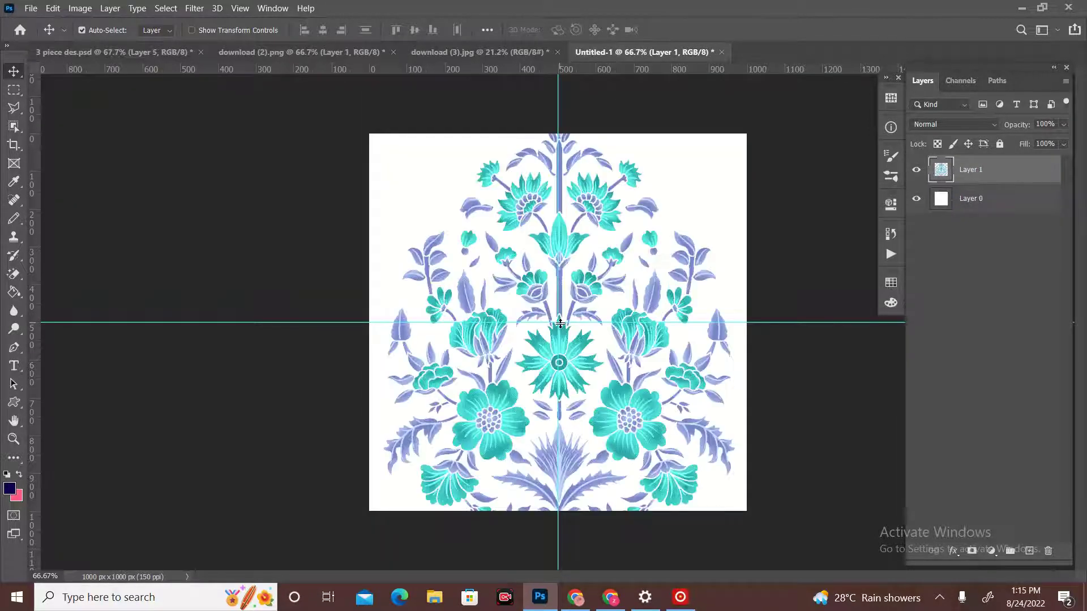
Scale the floral motif down proportionally about its centre to about 53%
{"action": "key", "text": "ctrl+t"}
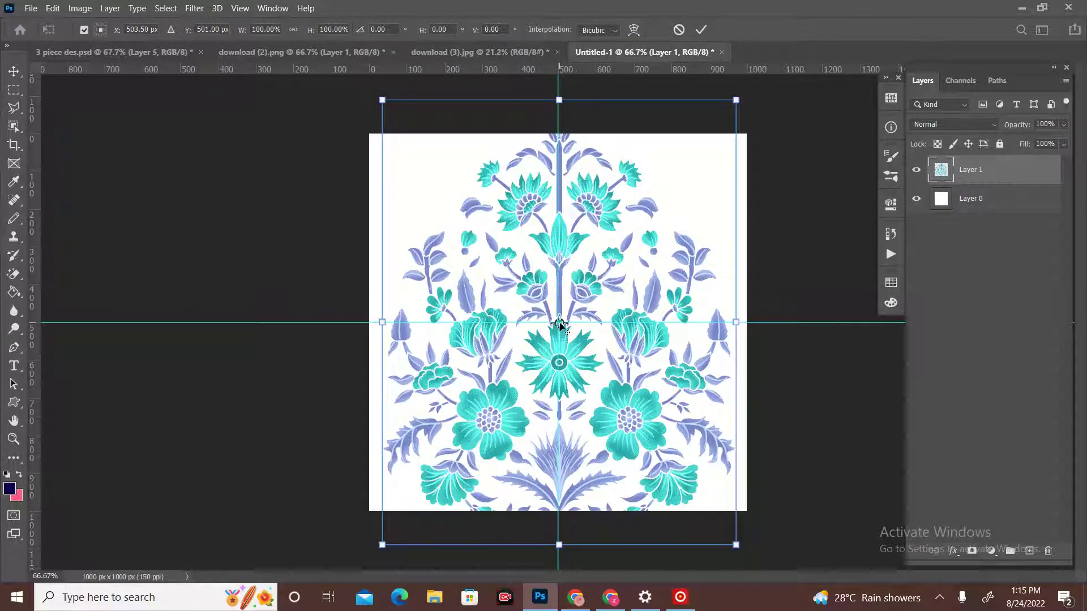
{"action": "left_click_drag", "start_coordinate": [736, 100], "coordinate": [670, 215]}
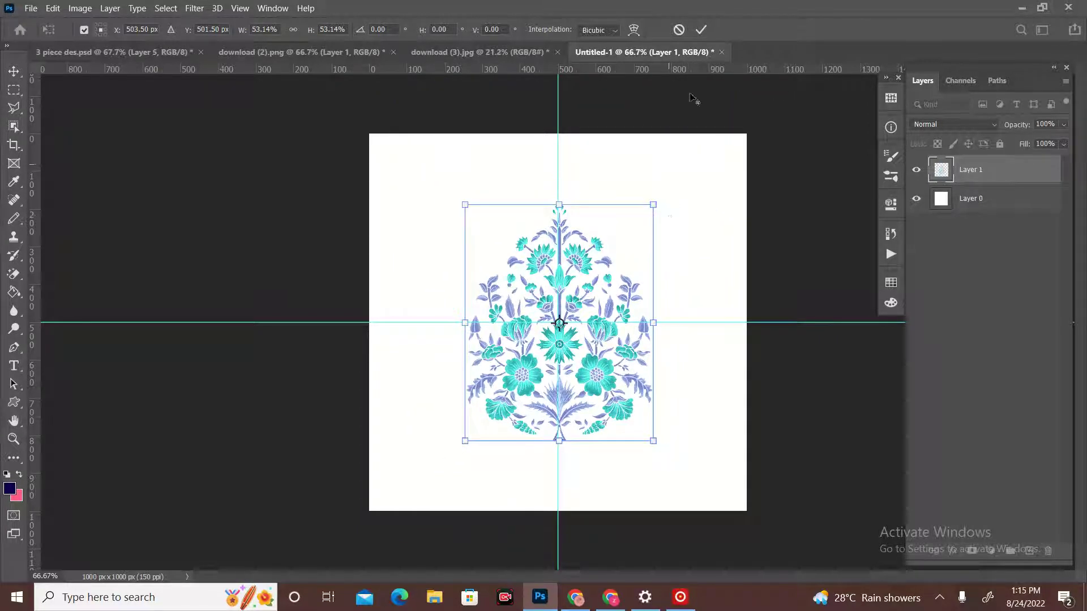
{"action": "left_click", "coordinate": [703, 31]}
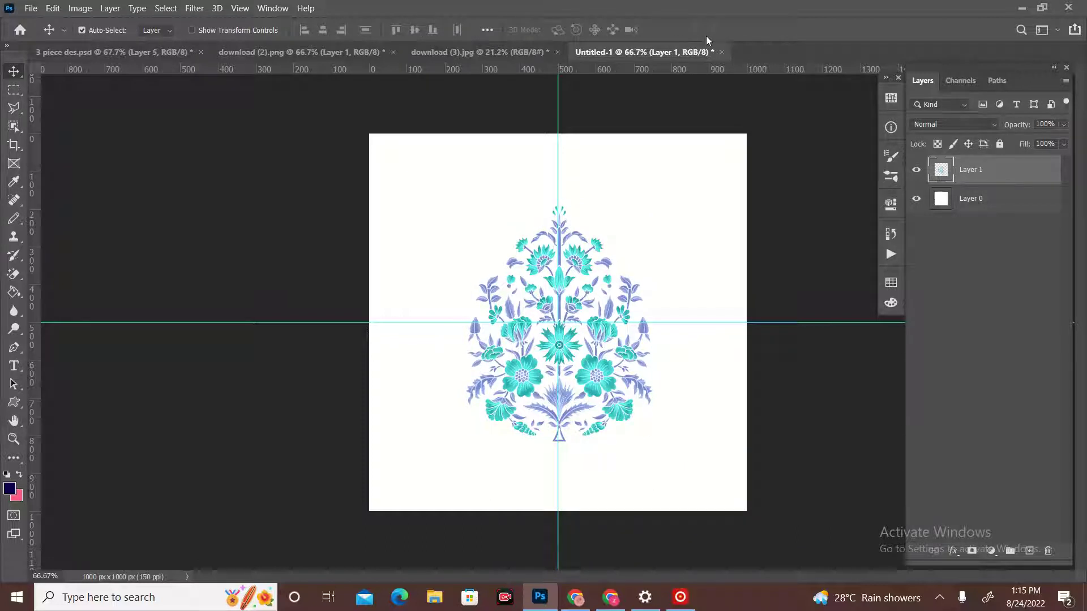
Nudge the floral motif so its centre sits on the guides' intersection, at about X 498.5 px and Y 502.5 px
{"action": "key", "text": "ctrl+t"}
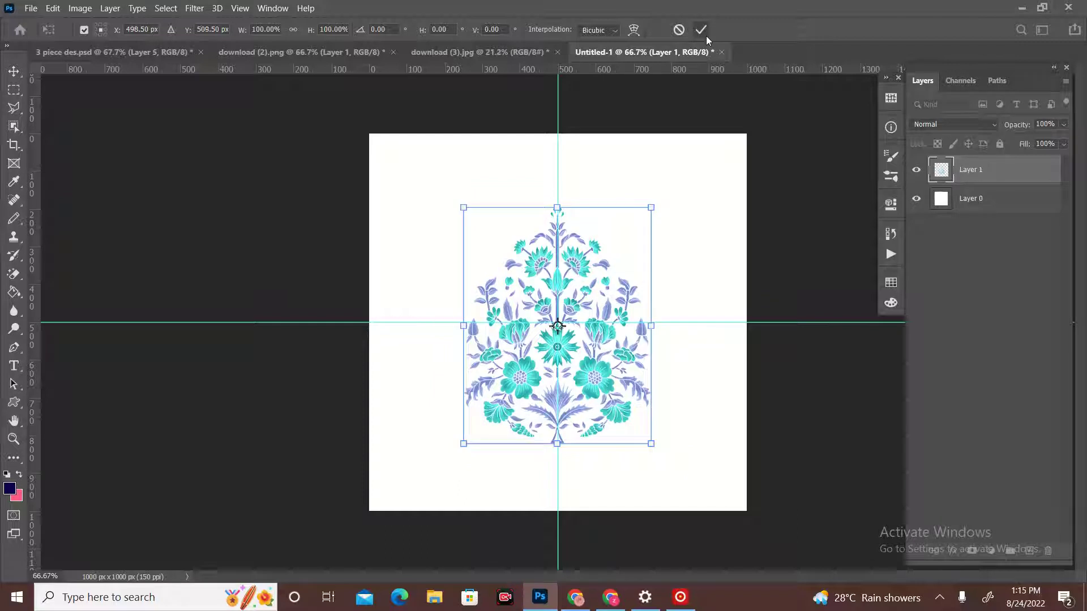
{"action": "key", "text": "Up"}
{"action": "key", "text": "Up"}
{"action": "key", "text": "Up"}
{"action": "key", "text": "Up"}
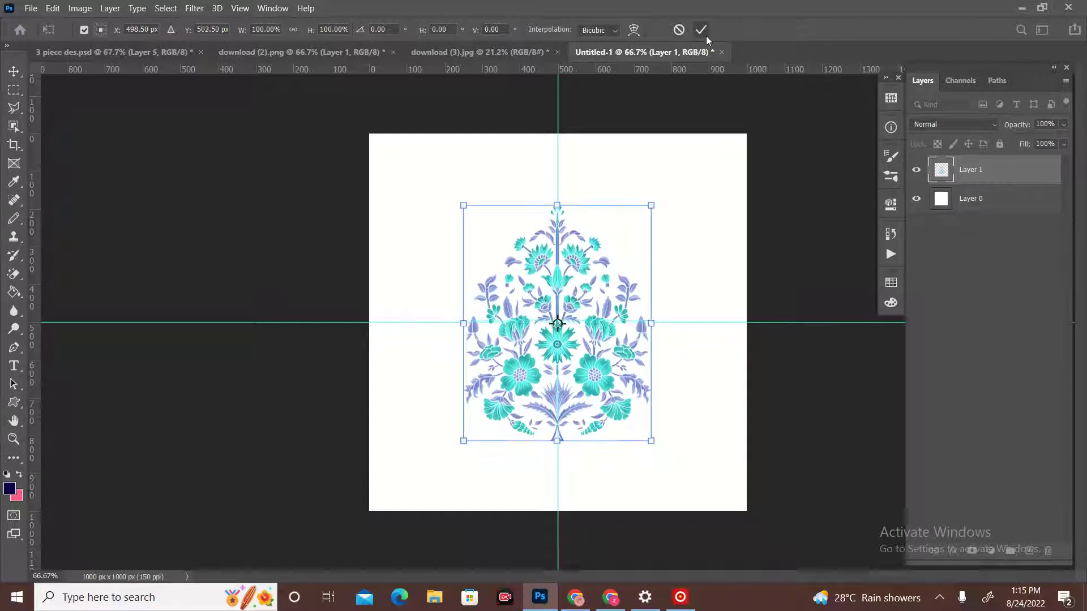
{"action": "left_click", "coordinate": [705, 36]}
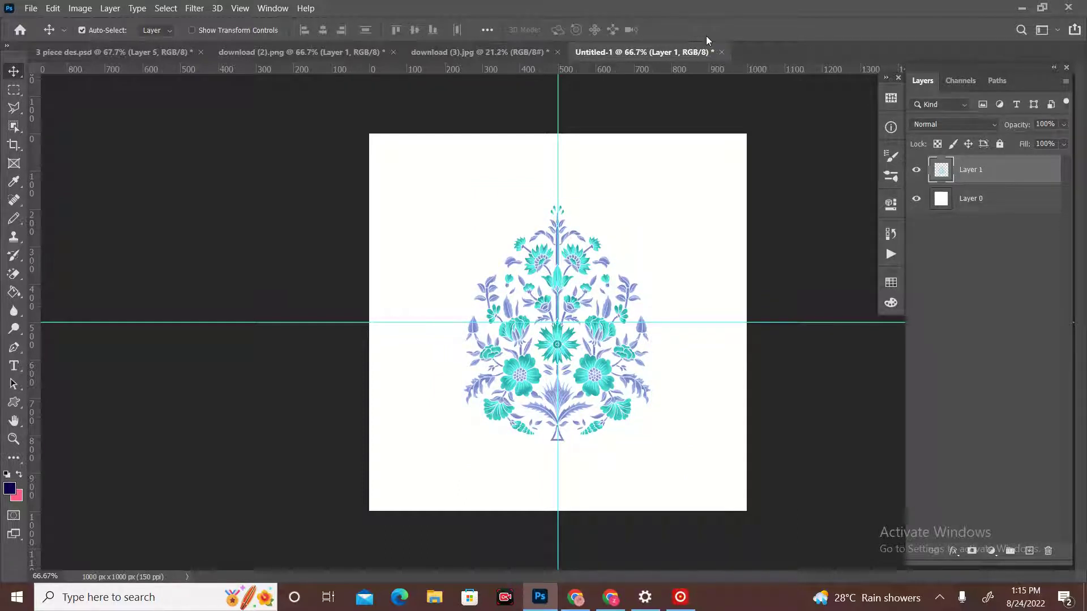
{"action": "key", "text": "ctrl+t"}
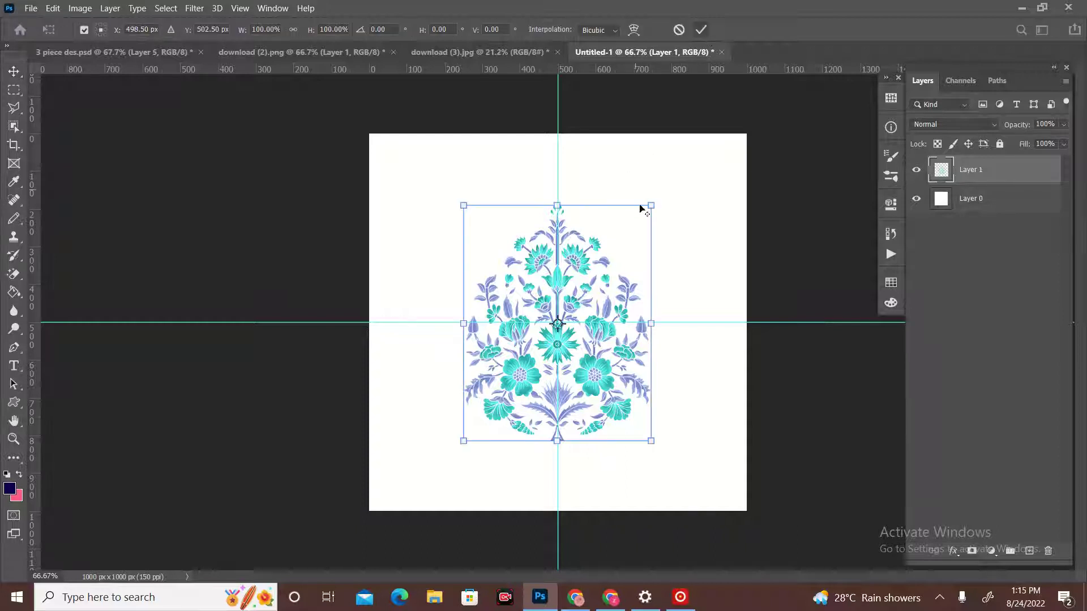
{"action": "left_click", "coordinate": [702, 34]}
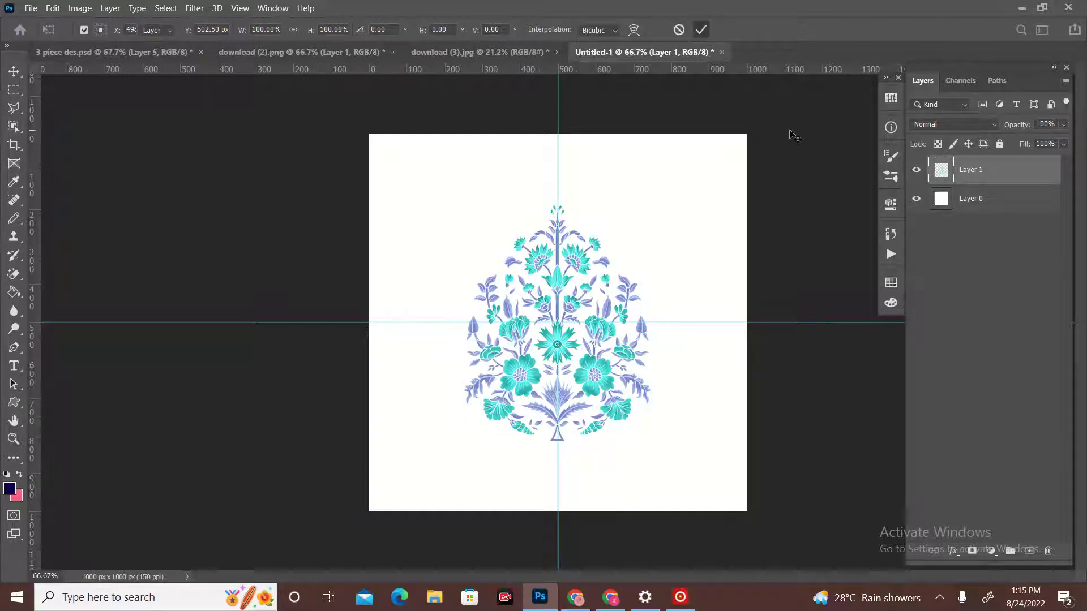
Duplicate the motif layer with the original hidden, and offset the copy 500 px right and 500 px down with Wrap Around
{"action": "key", "text": "ctrl+j"}
{"action": "left_click", "coordinate": [917, 198]}
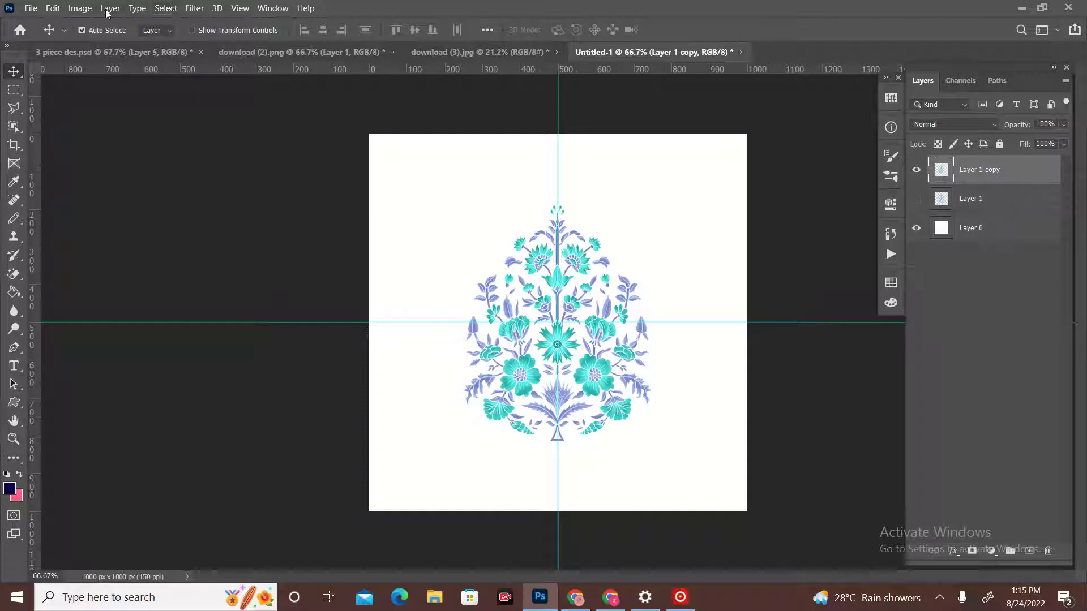
{"action": "left_click", "coordinate": [194, 8]}
{"action": "mouse_move", "coordinate": [317, 276]}
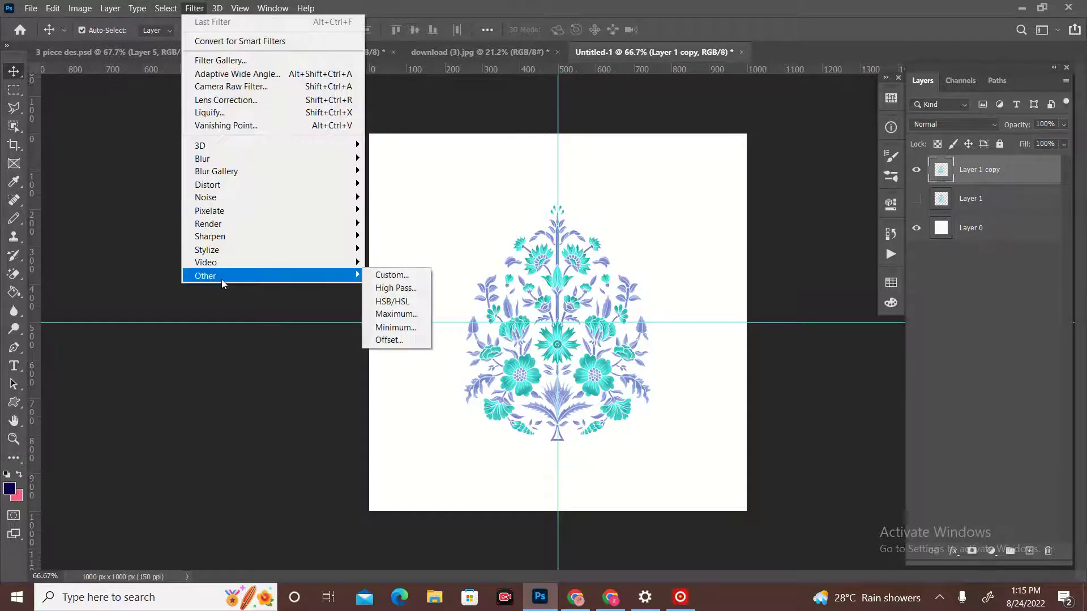
{"action": "left_click", "coordinate": [396, 341]}
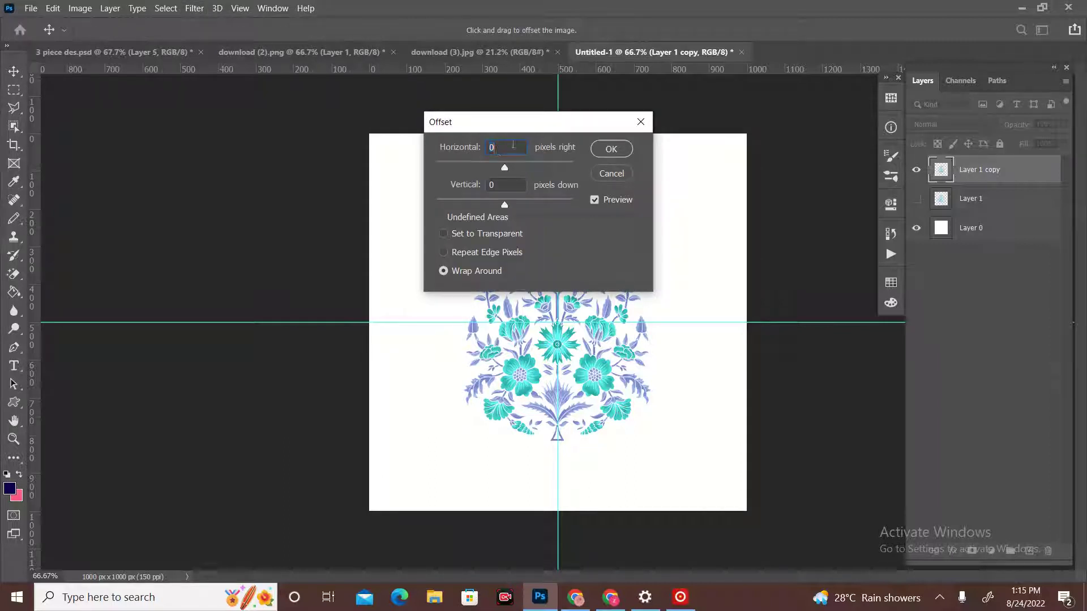
{"action": "key", "text": "BackSpace"}
{"action": "type", "text": "500"}
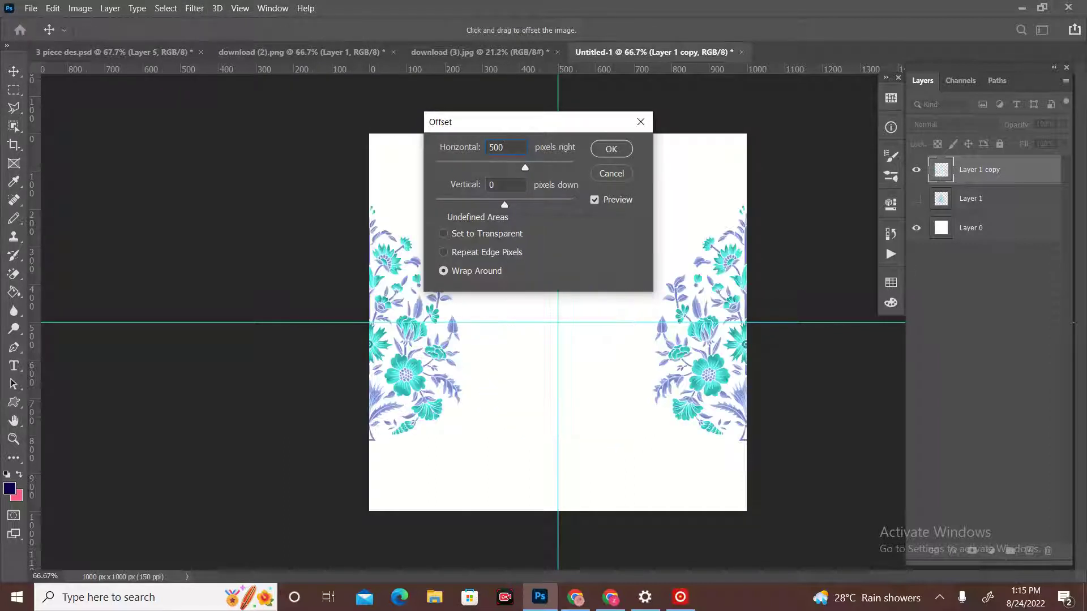
{"action": "left_click", "coordinate": [510, 184]}
{"action": "type", "text": "500"}
{"action": "left_click", "coordinate": [613, 148]}
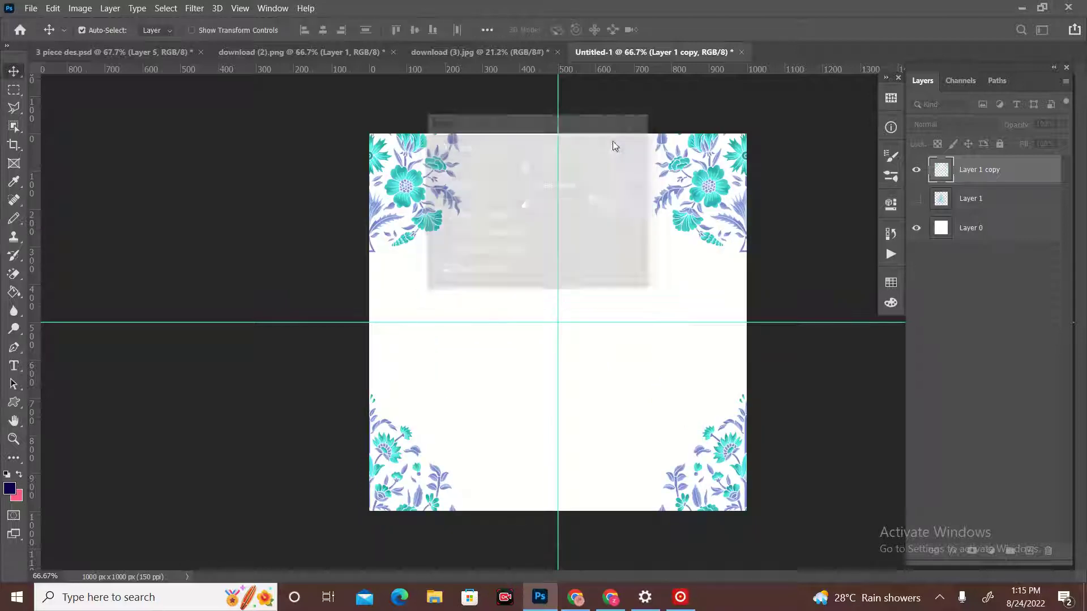
Show the original motif layer again and enlarge the central motif about its centre to about 115%
{"action": "left_click", "coordinate": [917, 199]}
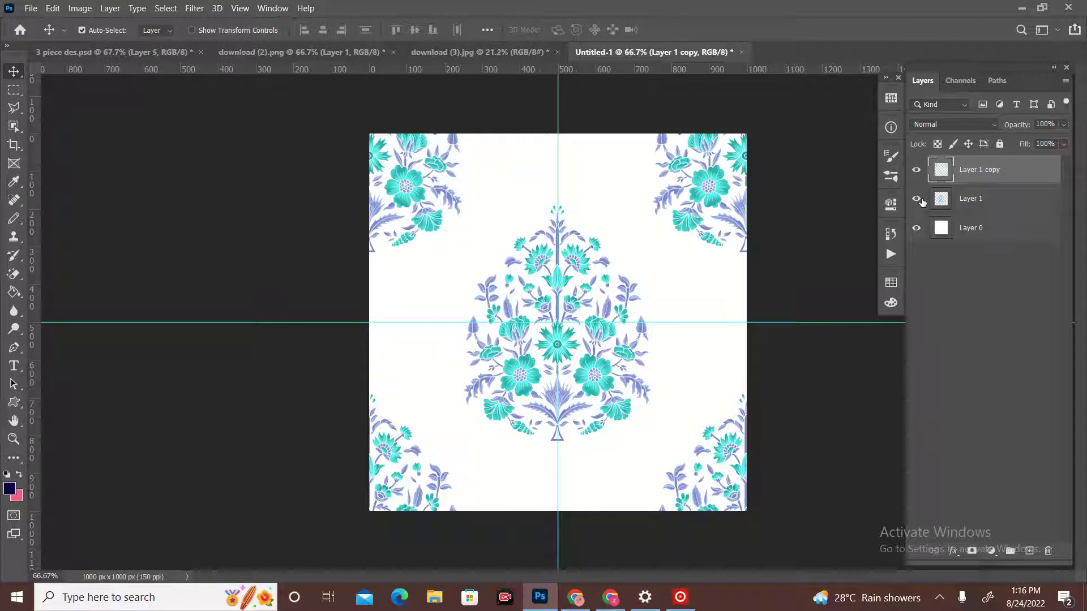
{"action": "key", "text": "ctrl+t"}
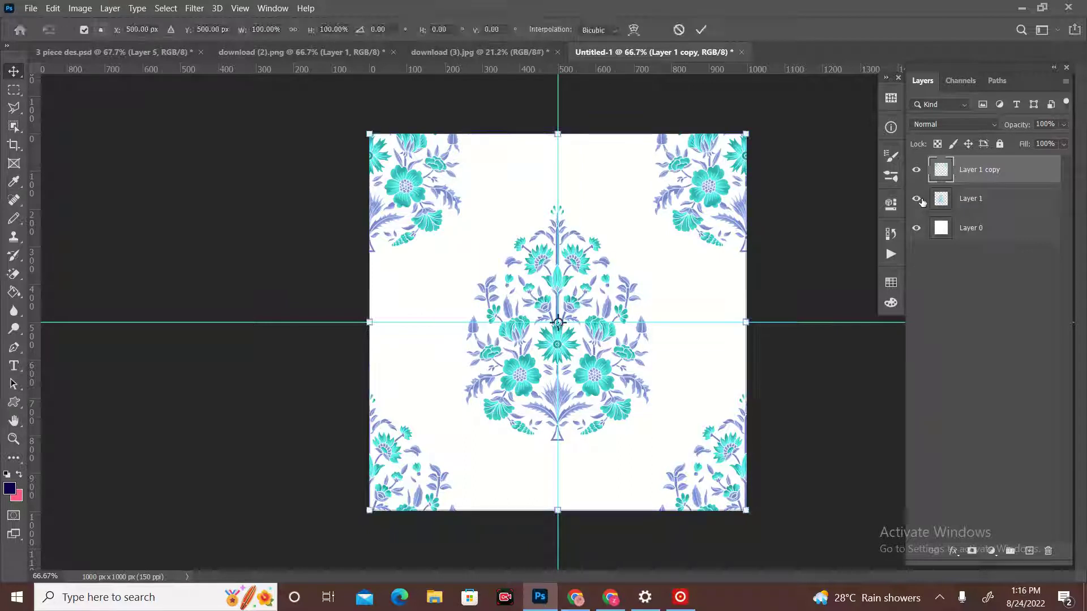
{"action": "left_click", "coordinate": [701, 30]}
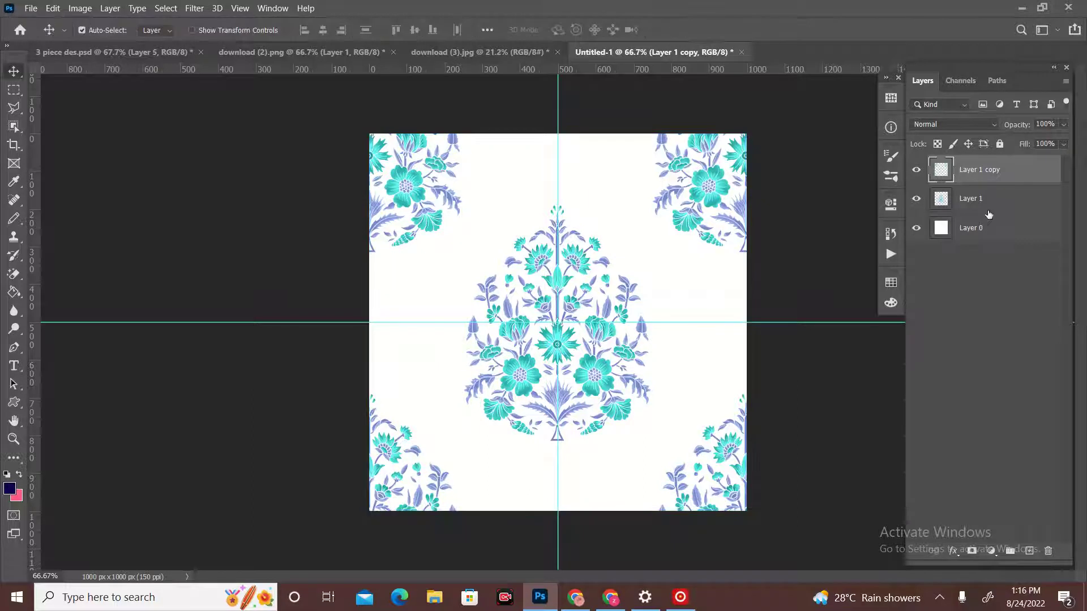
{"action": "left_click", "coordinate": [991, 204]}
{"action": "key", "text": "ctrl+t"}
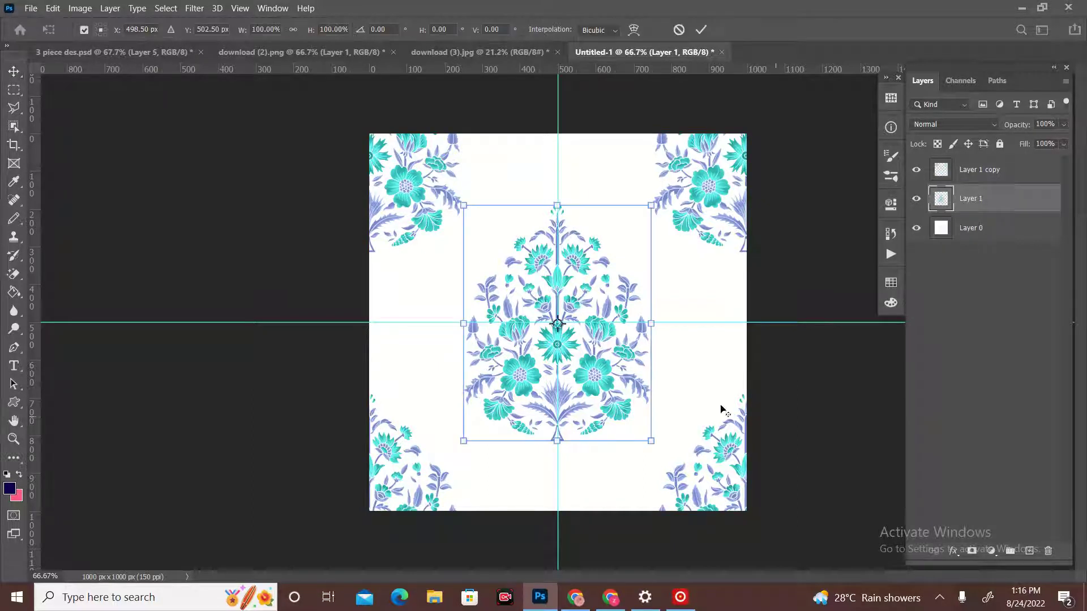
{"action": "left_click_drag", "start_coordinate": [651, 442], "coordinate": [664, 462]}
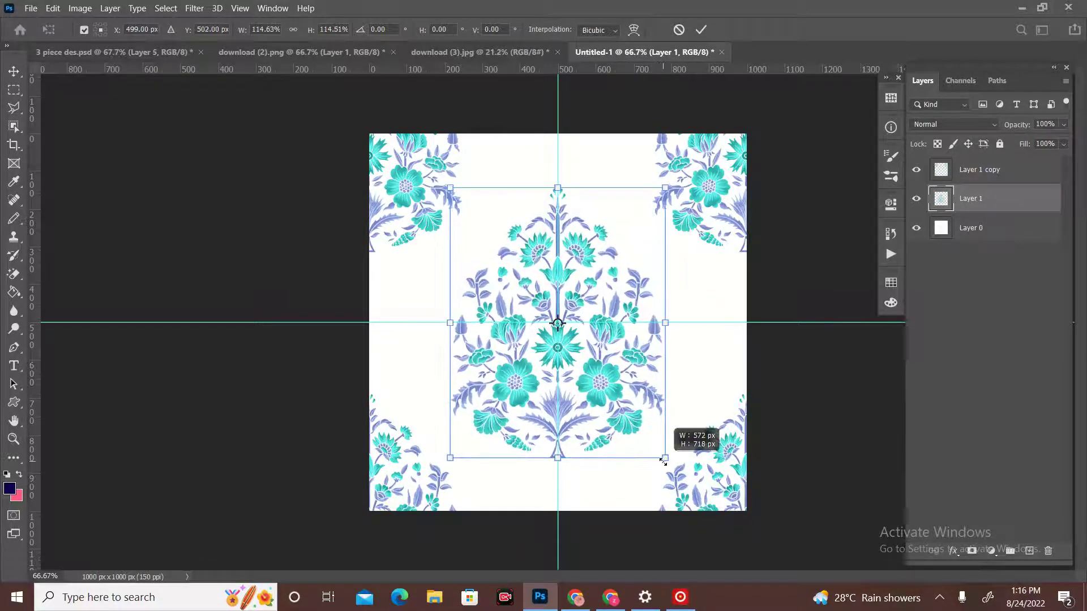
{"action": "left_click", "coordinate": [701, 30]}
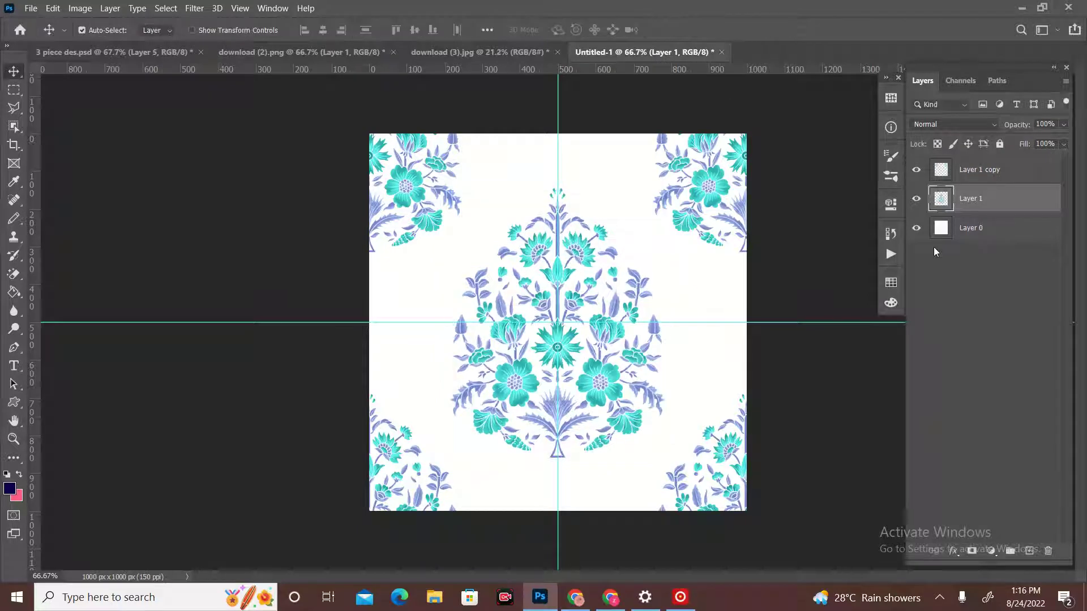
Hide the white Layer 0 and define the floral pattern as a brush preset named "Sampled Brush un1"
{"action": "left_click", "coordinate": [917, 228]}
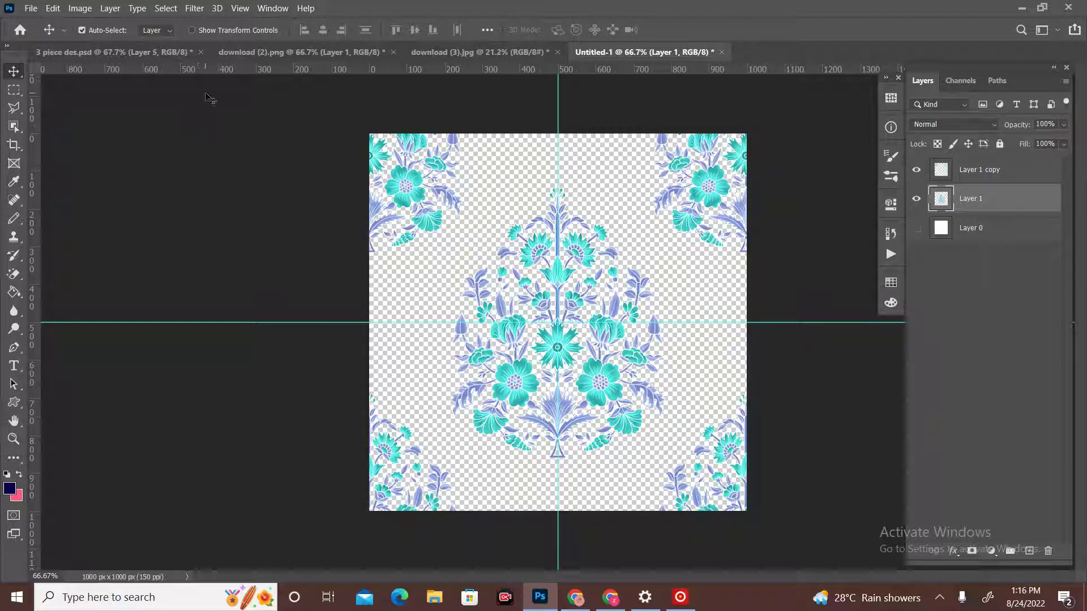
{"action": "left_click", "coordinate": [52, 8]}
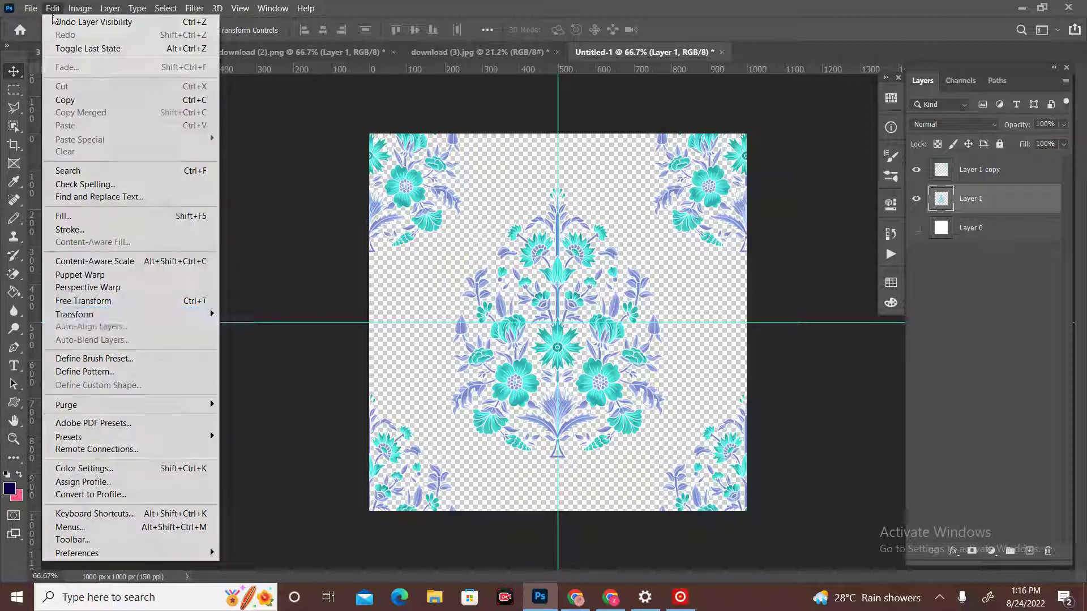
{"action": "left_click", "coordinate": [107, 359]}
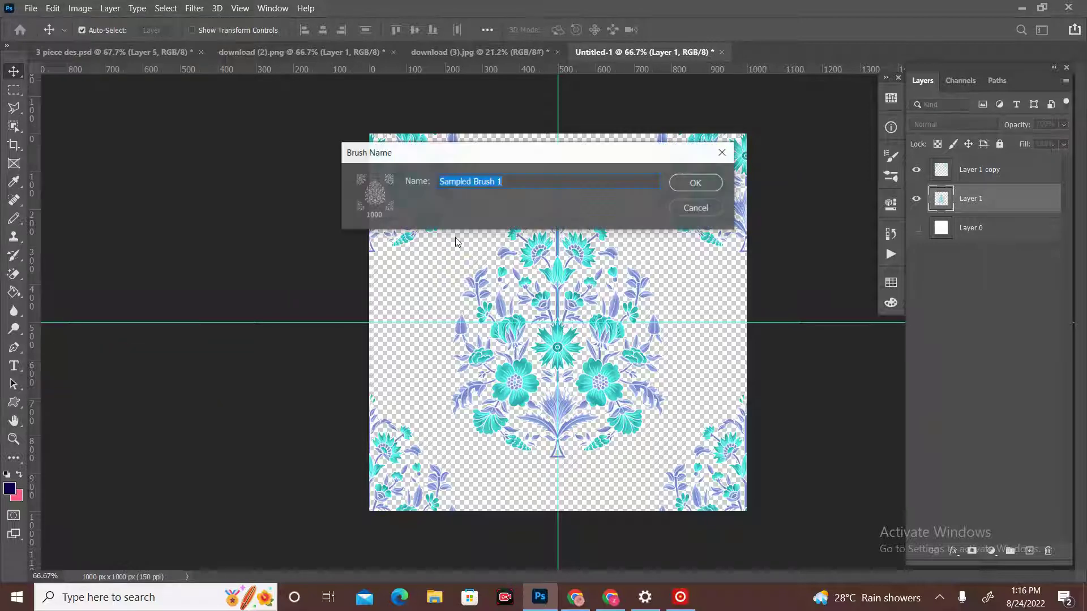
{"action": "left_click", "coordinate": [506, 180]}
{"action": "key", "text": "BackSpace"}
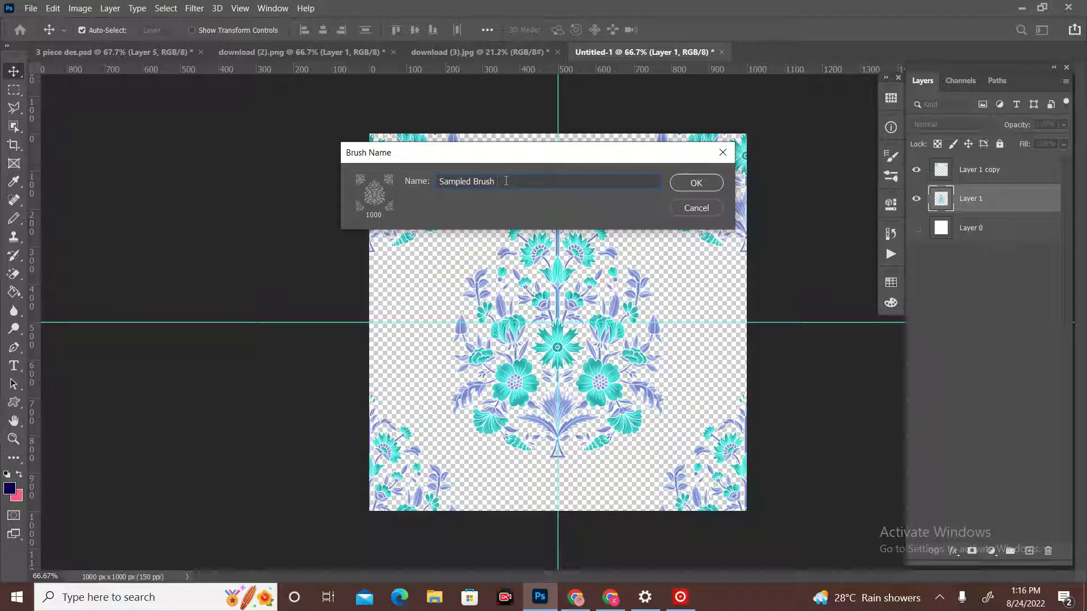
{"action": "type", "text": "un1"}
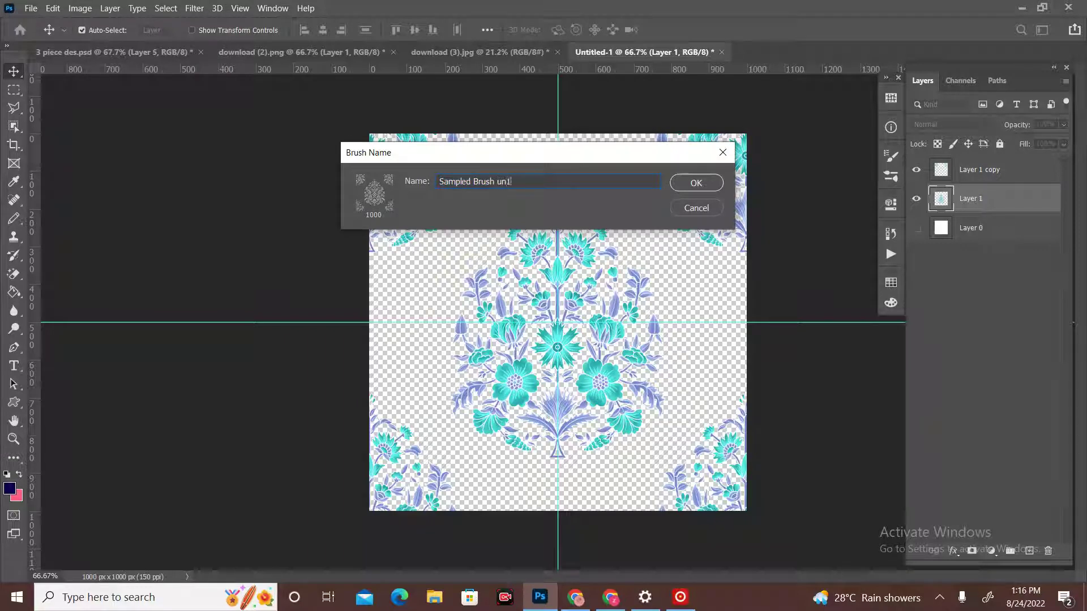
{"action": "key", "text": "Return"}
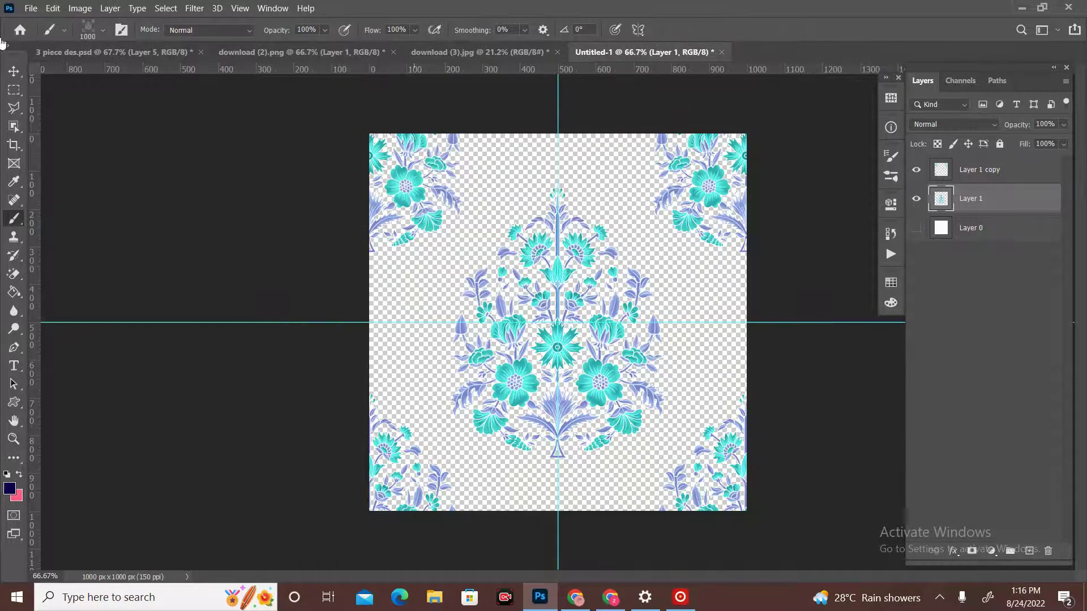
Define the floral tile as a pattern named "unhghg"
{"action": "left_click", "coordinate": [30, 8]}
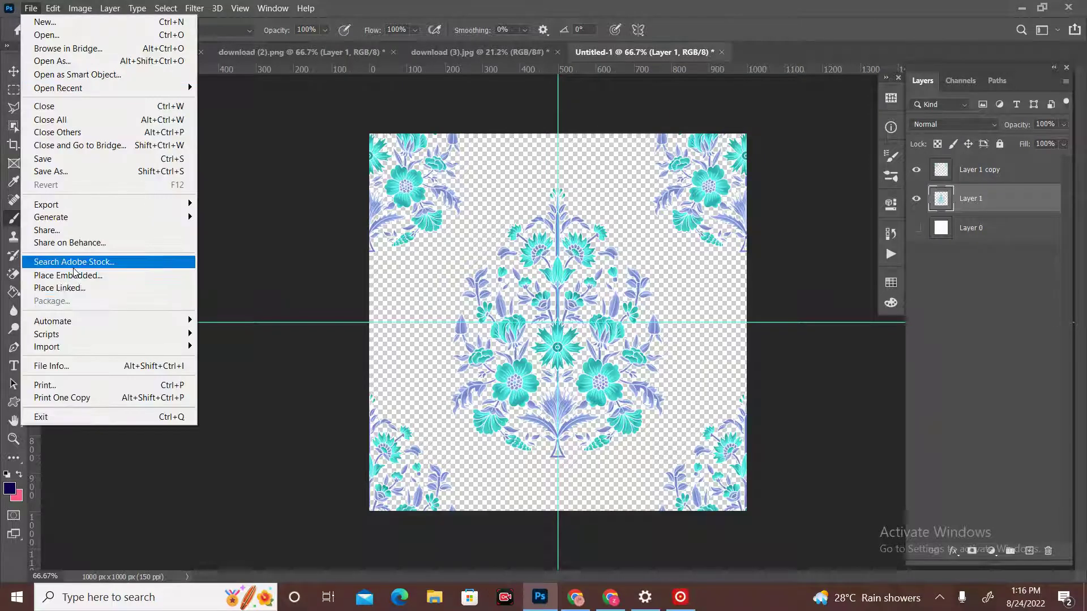
{"action": "left_click", "coordinate": [46, 22]}
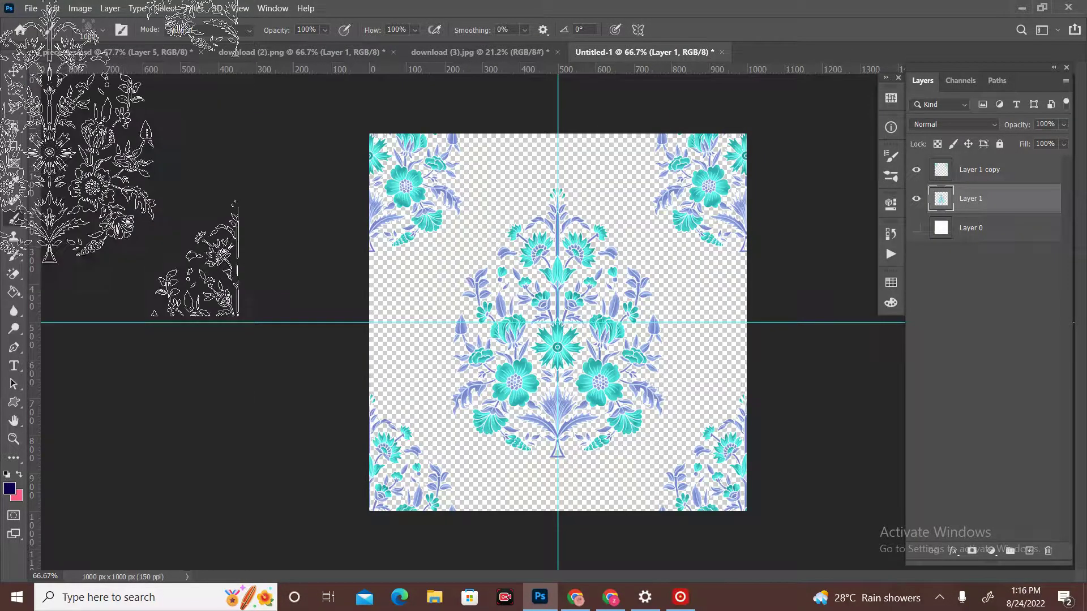
{"action": "left_click", "coordinate": [53, 8]}
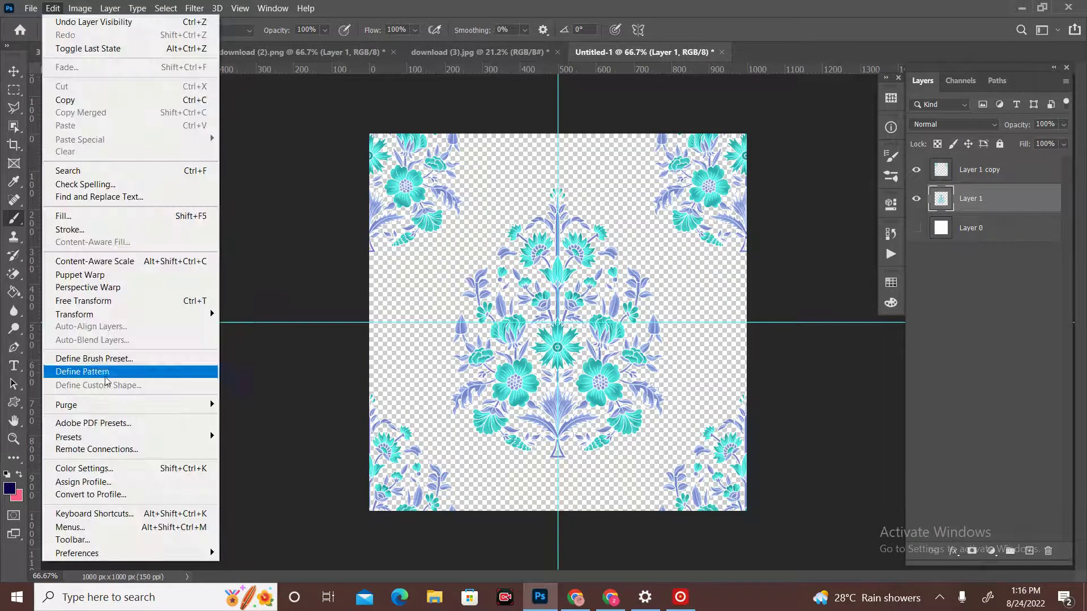
{"action": "left_click", "coordinate": [105, 375]}
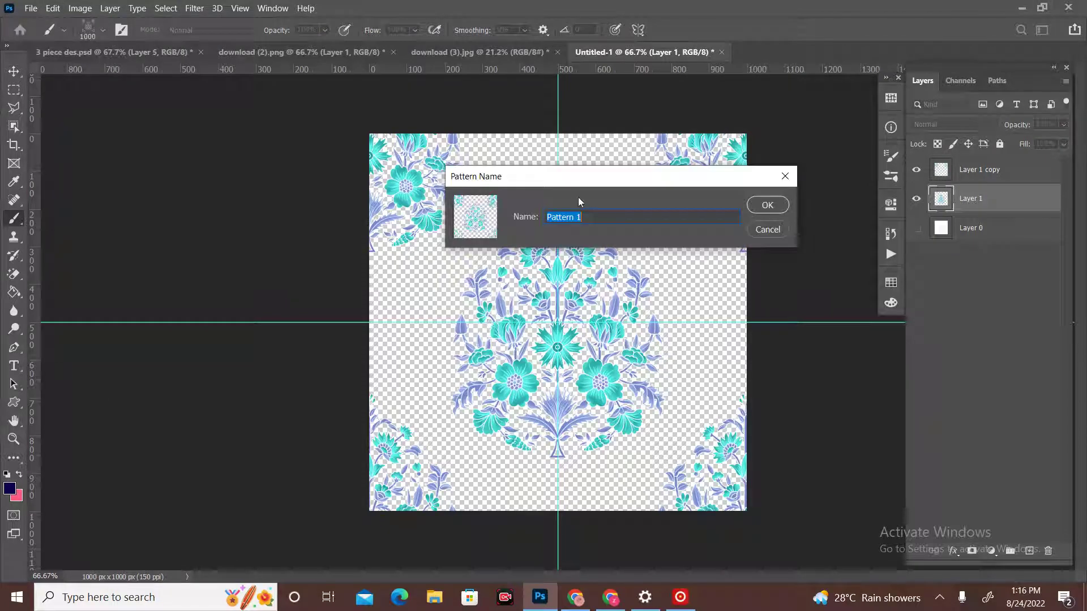
{"action": "type", "text": "un"}
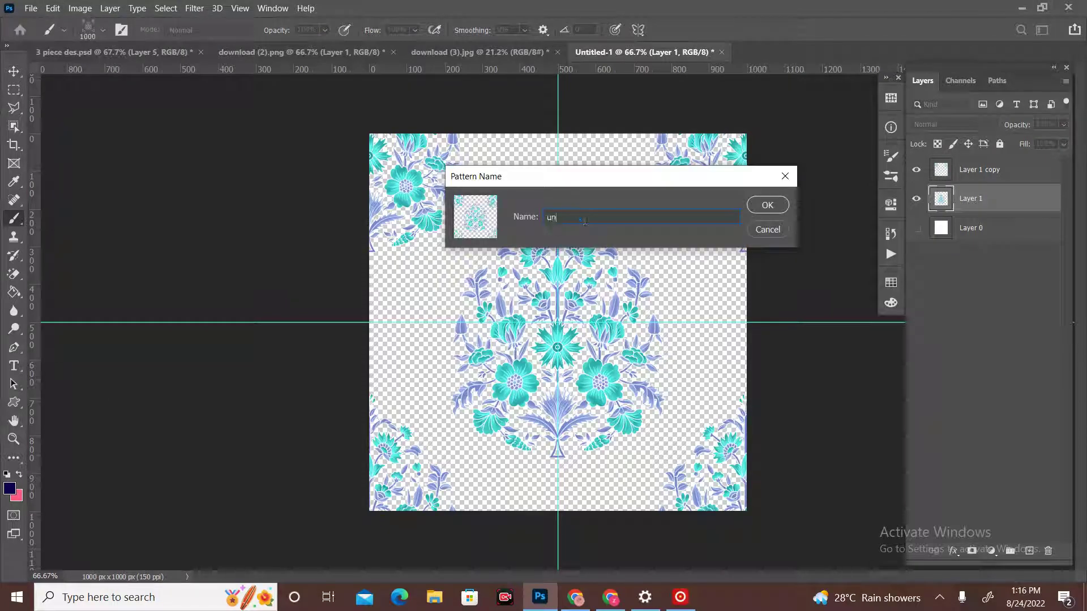
{"action": "type", "text": "titled"}
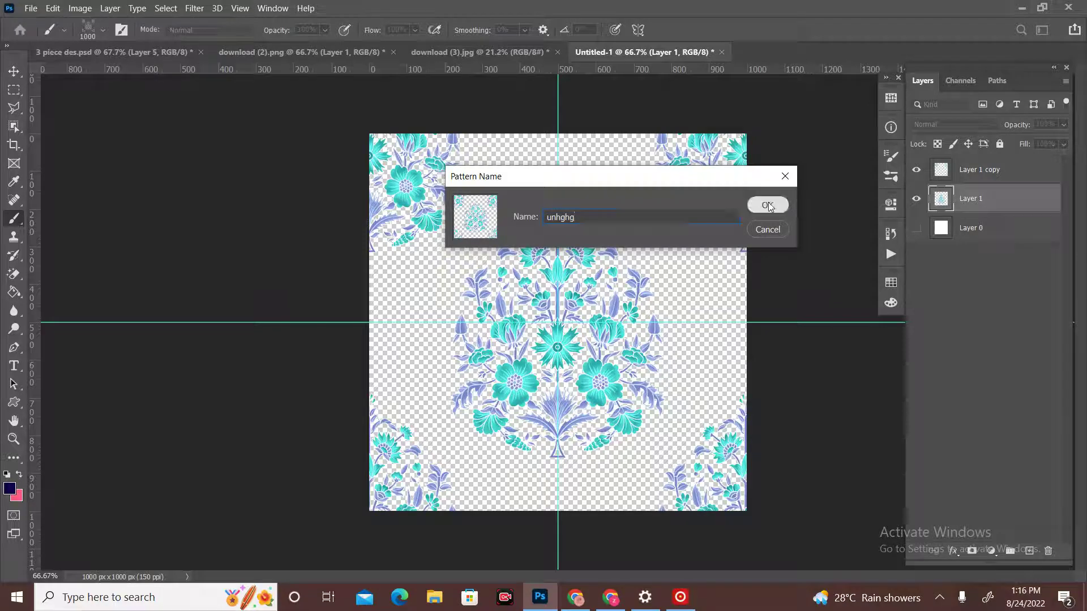
{"action": "left_click", "coordinate": [767, 205]}
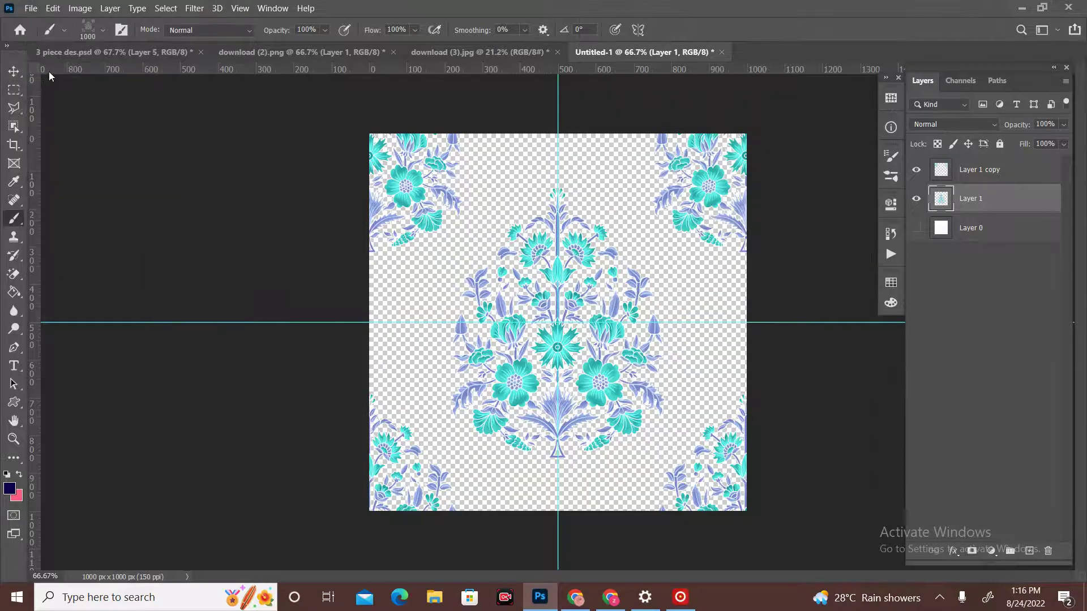
Create a new A4 document, 210 x 297 mm at 300 ppi
{"action": "left_click", "coordinate": [13, 71]}
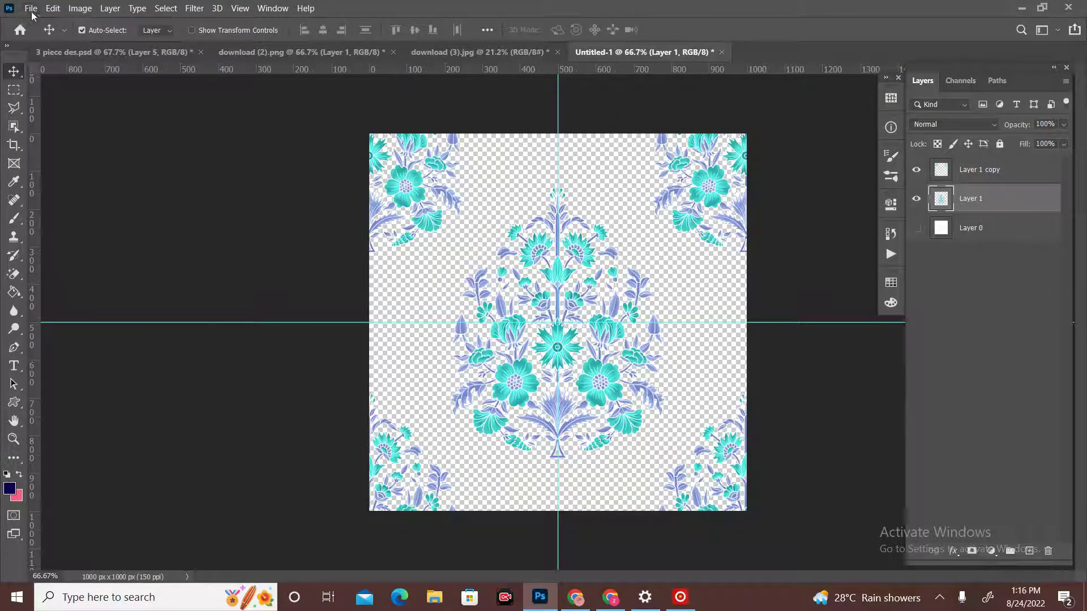
{"action": "left_click", "coordinate": [30, 8]}
{"action": "left_click", "coordinate": [44, 23]}
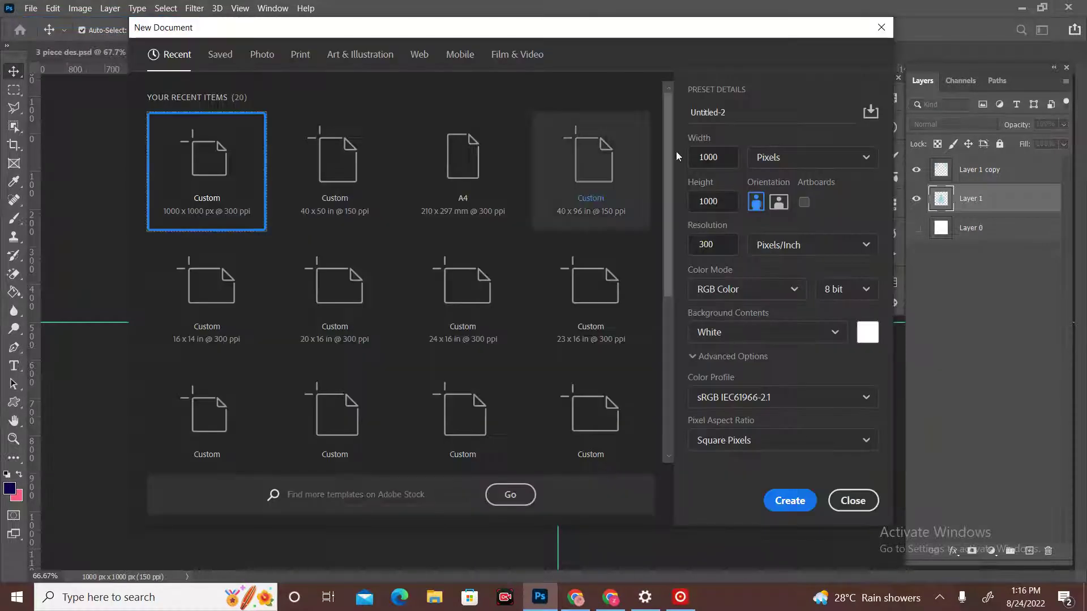
{"action": "left_click", "coordinate": [764, 157]}
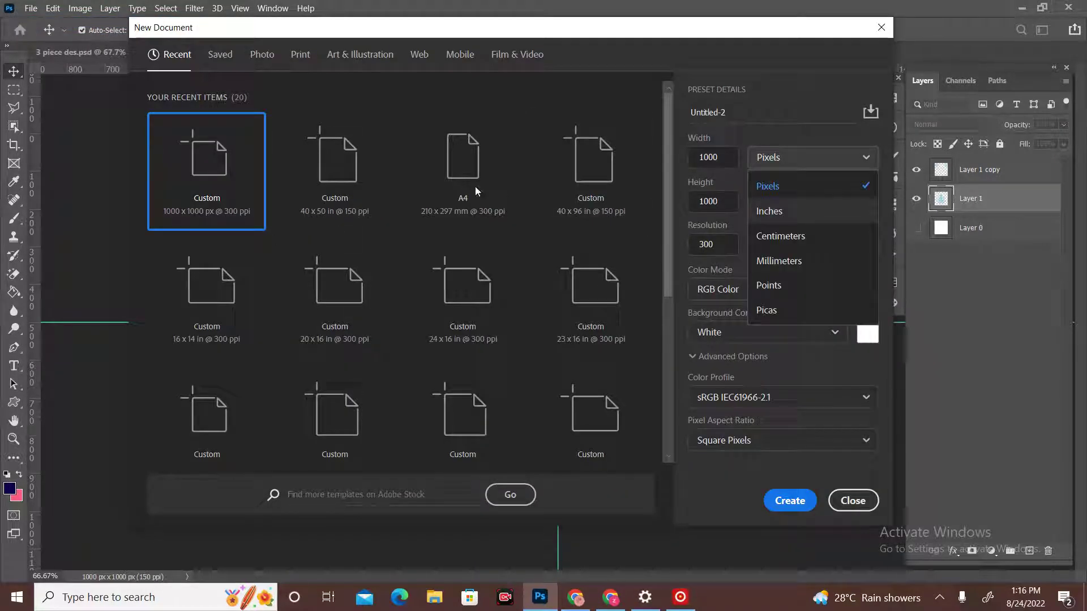
{"action": "left_click", "coordinate": [451, 198]}
{"action": "left_click", "coordinate": [452, 198]}
{"action": "left_click", "coordinate": [790, 501]}
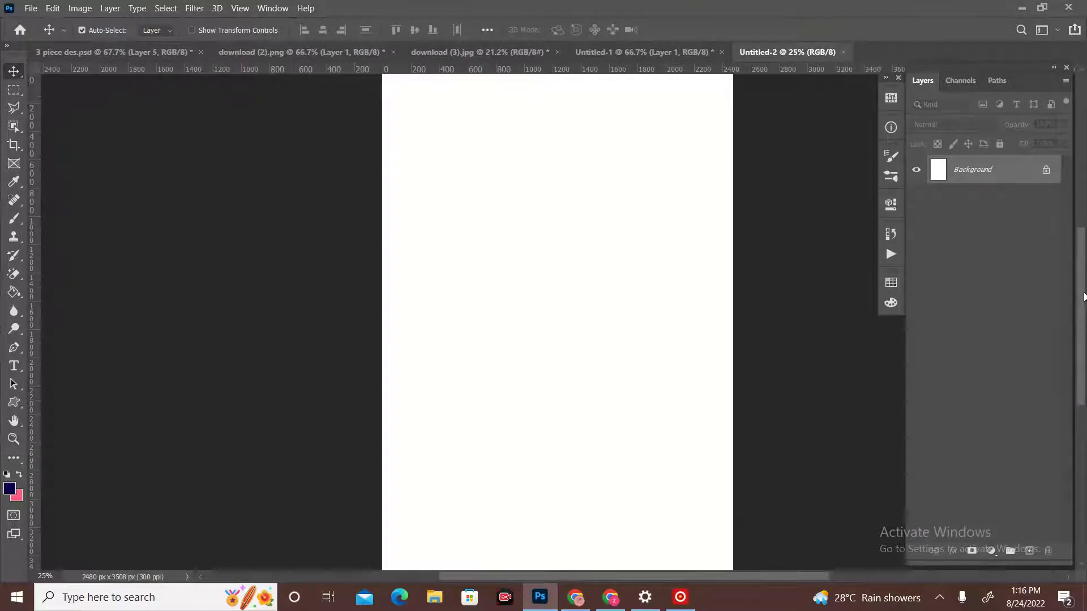
Unlock the white background layer of the A4 document and duplicate it
{"action": "left_click", "coordinate": [1046, 169]}
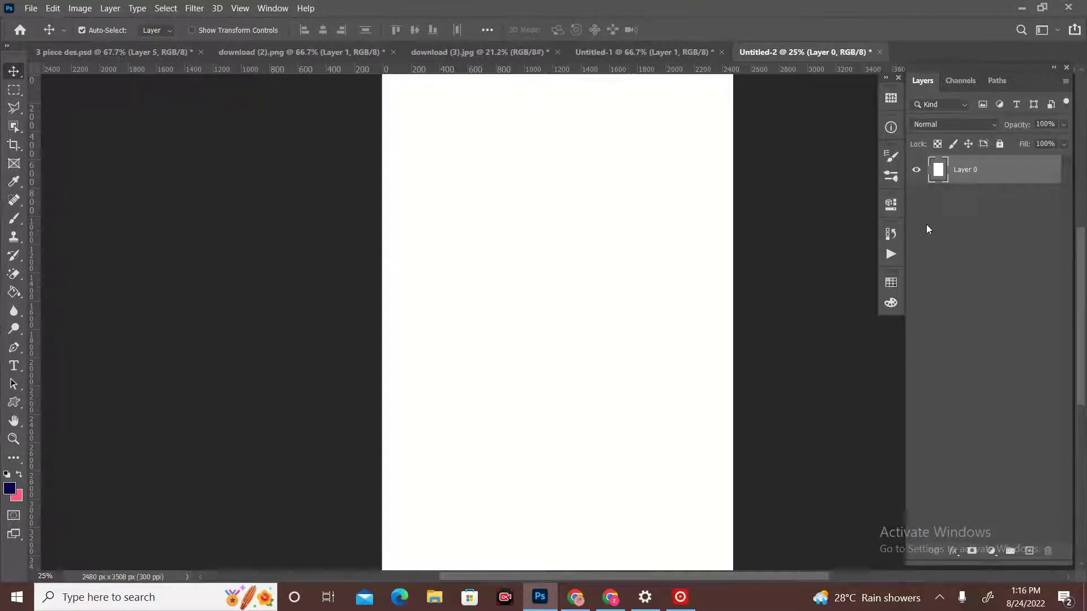
{"action": "key", "text": "ctrl+0"}
{"action": "key", "text": "ctrl+j"}
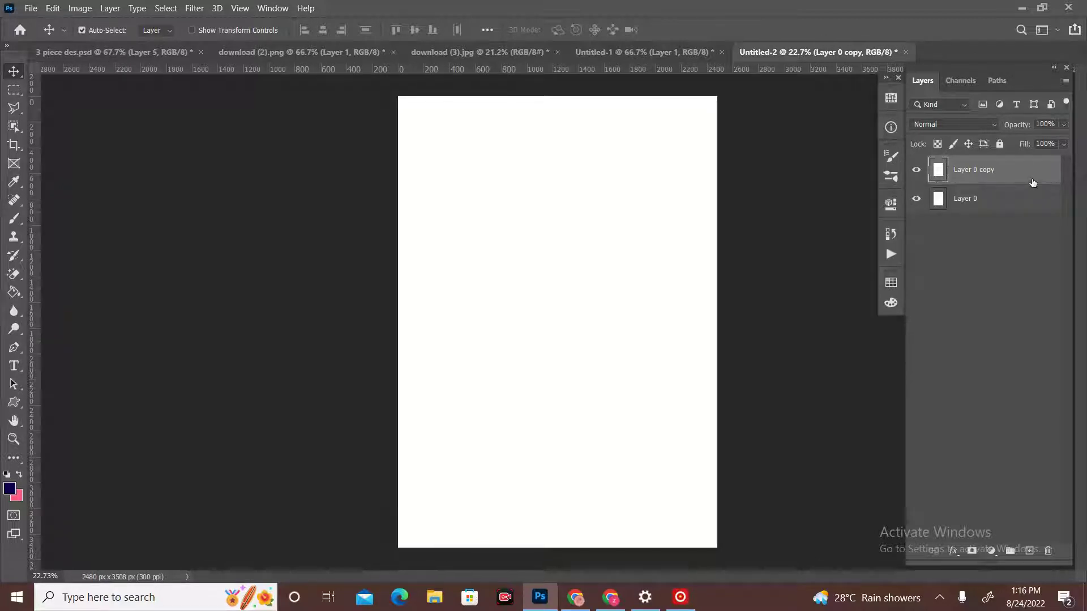
Apply a Pattern Overlay to Layer 0 copy using the newly saved floral tile pattern
{"action": "double_click", "coordinate": [1001, 175]}
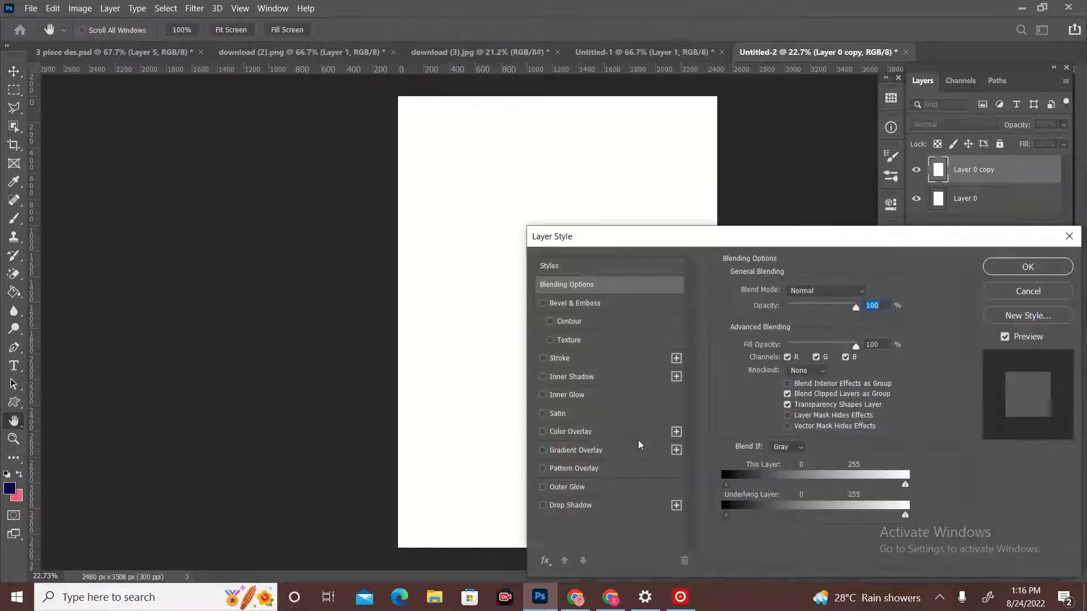
{"action": "left_click", "coordinate": [611, 471]}
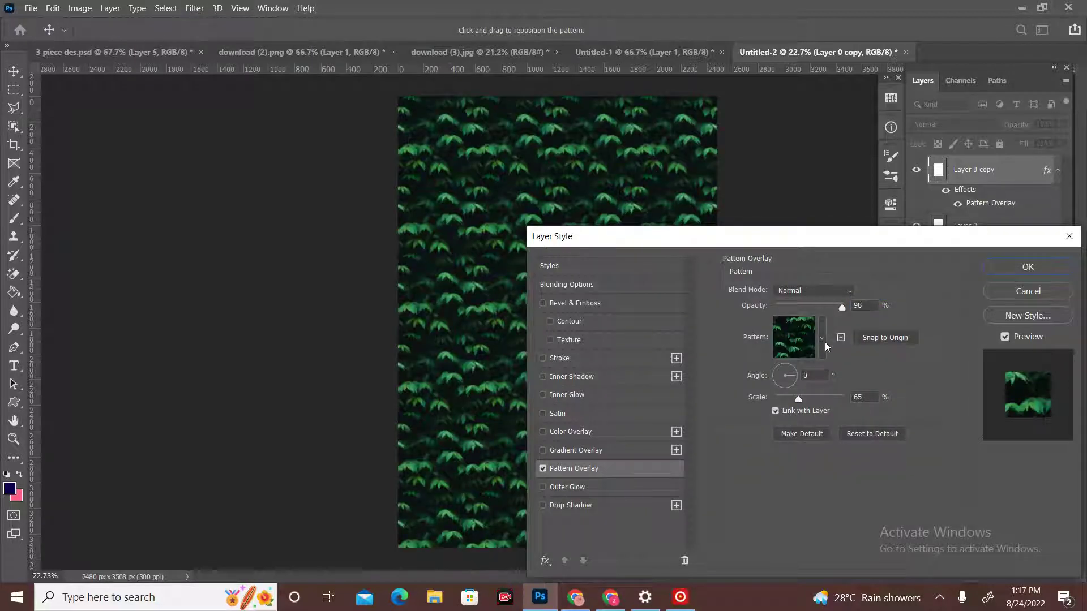
{"action": "left_click", "coordinate": [824, 343]}
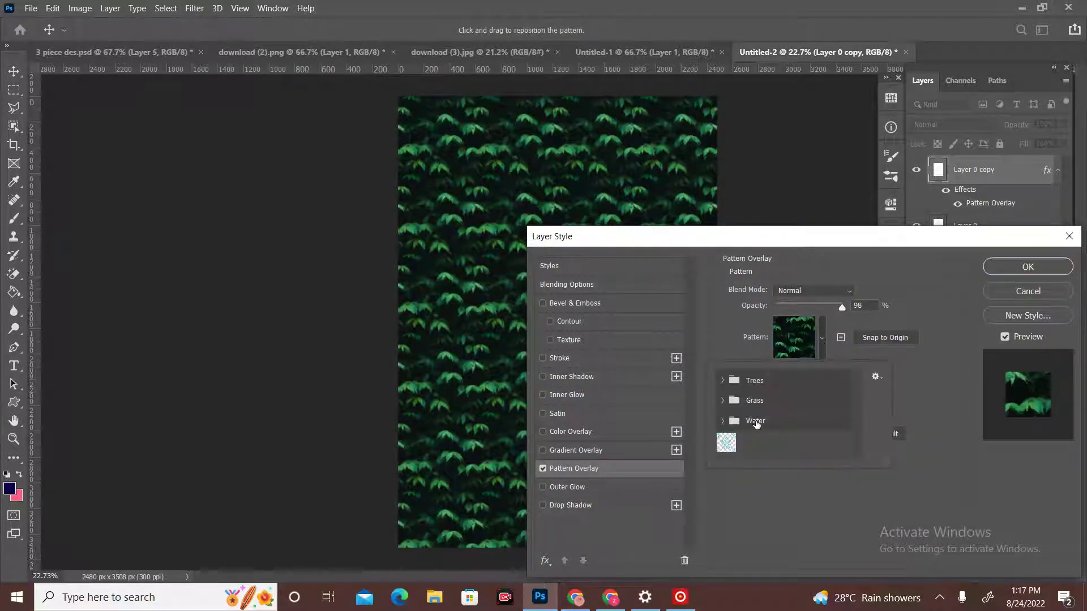
{"action": "left_click", "coordinate": [616, 468]}
{"action": "left_click", "coordinate": [822, 342]}
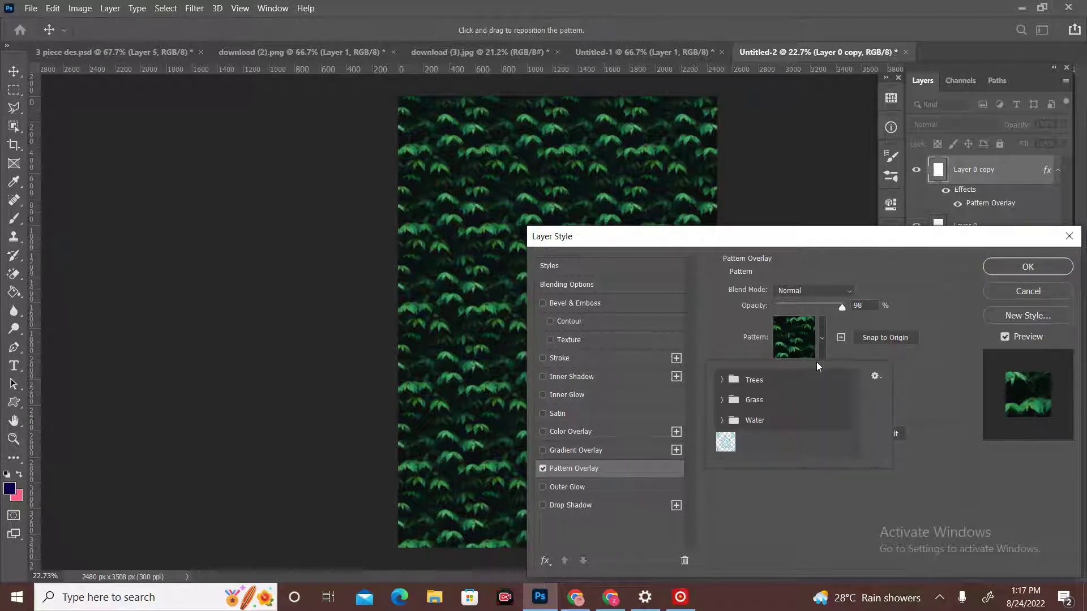
{"action": "left_click", "coordinate": [727, 441]}
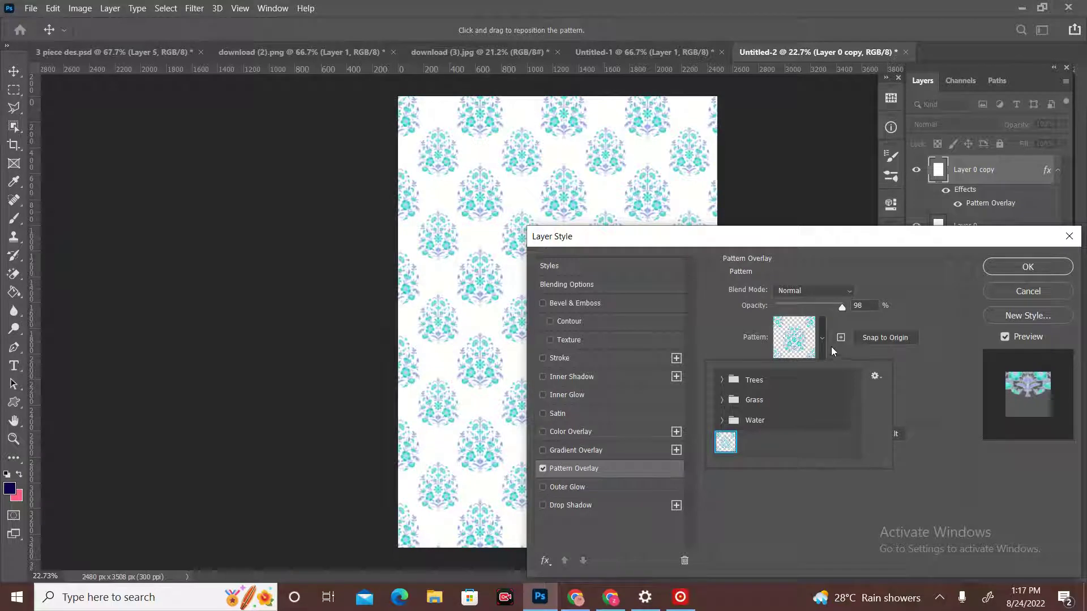
{"action": "left_click", "coordinate": [823, 355]}
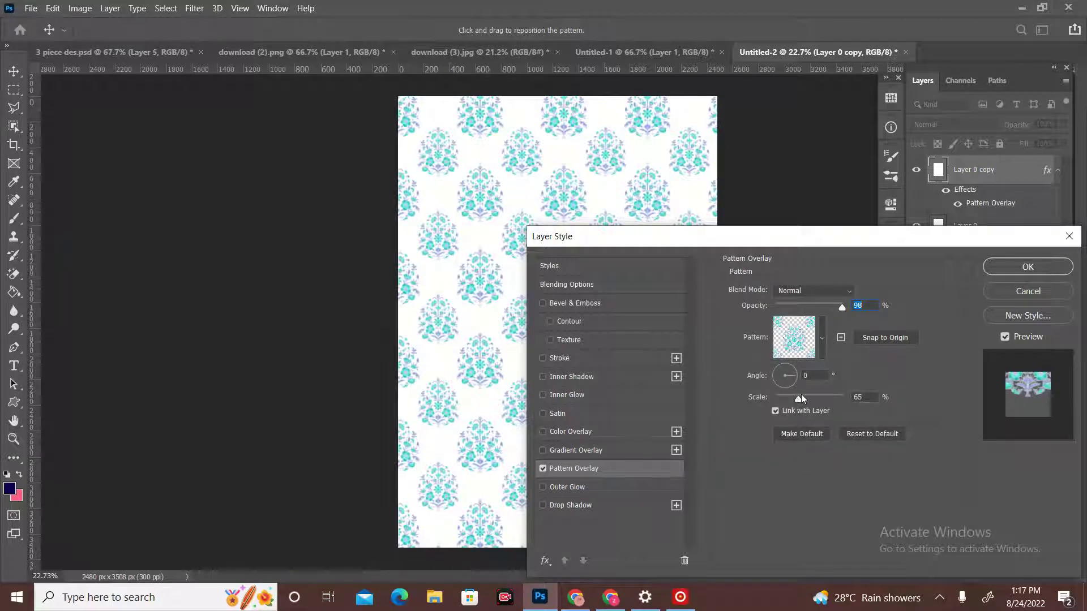
{"action": "left_click", "coordinate": [1014, 267]}
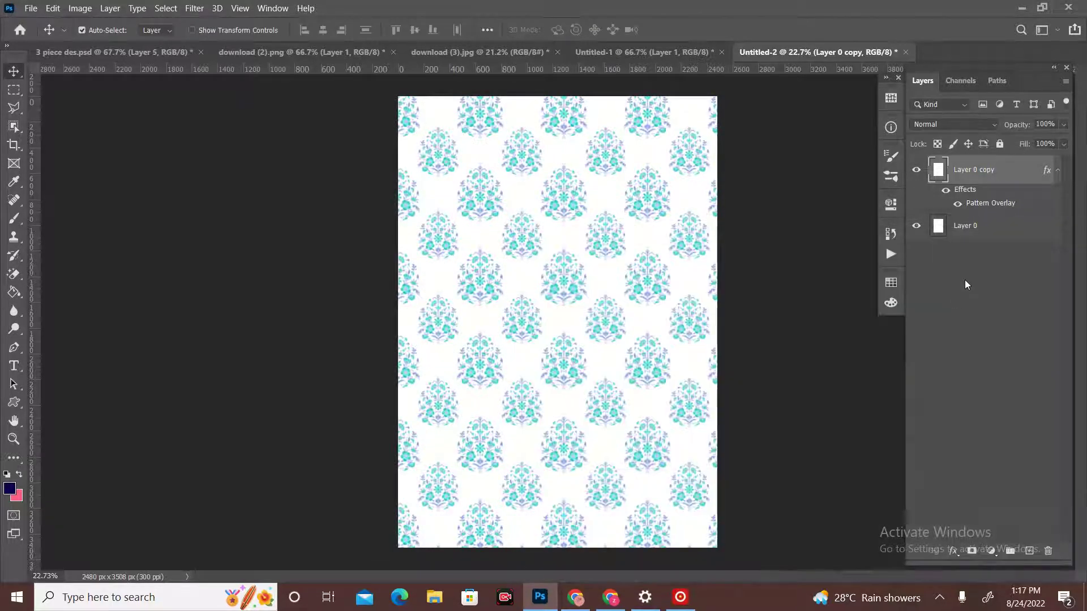
Fill Layer 0 copy with the dark navy foreground colour behind the floral pattern using the Paint Bucket
{"action": "scroll", "coordinate": [574, 361], "scroll_direction": "up", "scroll_amount": 4}
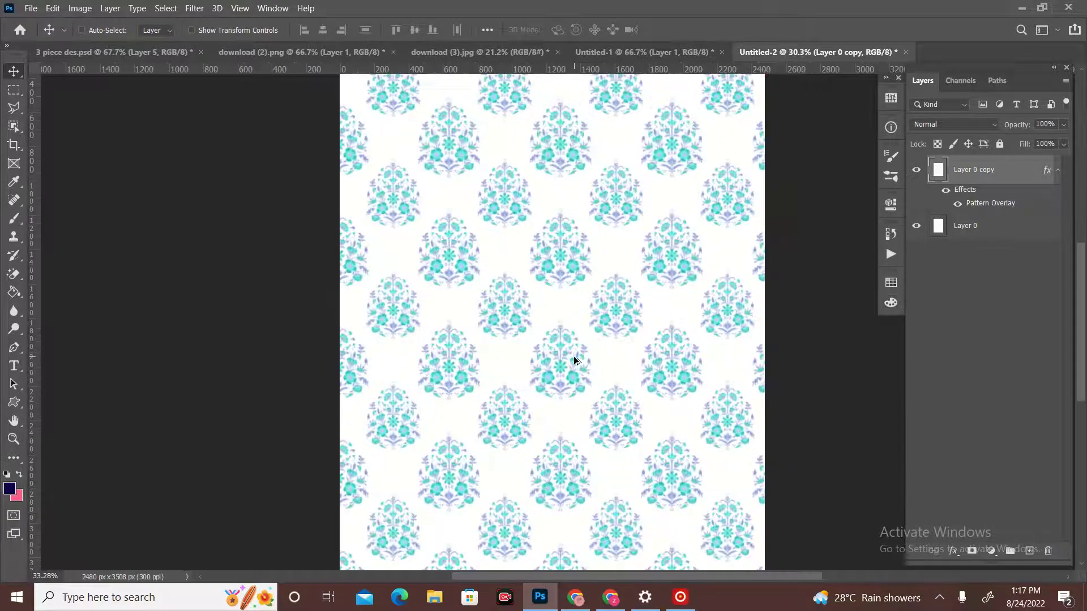
{"action": "scroll", "coordinate": [575, 361], "scroll_direction": "up", "scroll_amount": 3}
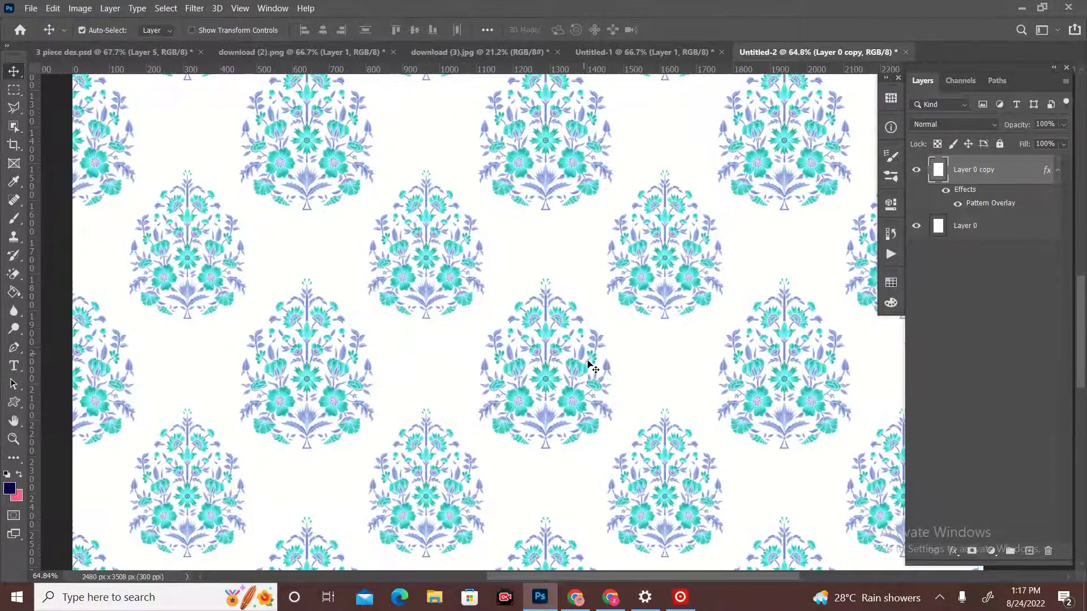
{"action": "left_click_drag", "start_coordinate": [665, 576], "coordinate": [680, 576]}
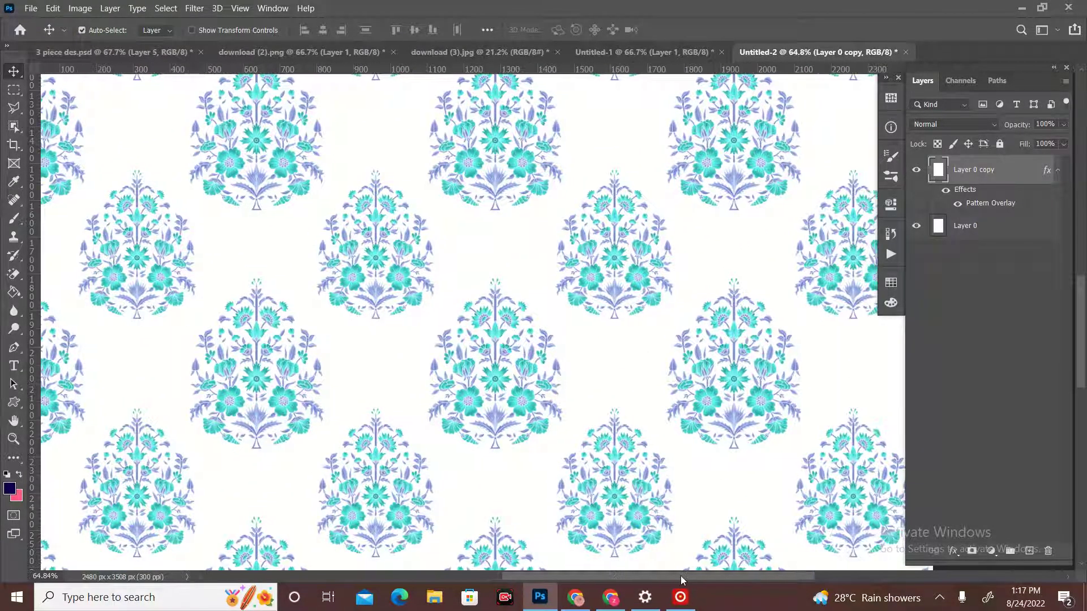
{"action": "scroll", "coordinate": [700, 542], "scroll_direction": "down", "scroll_amount": 3}
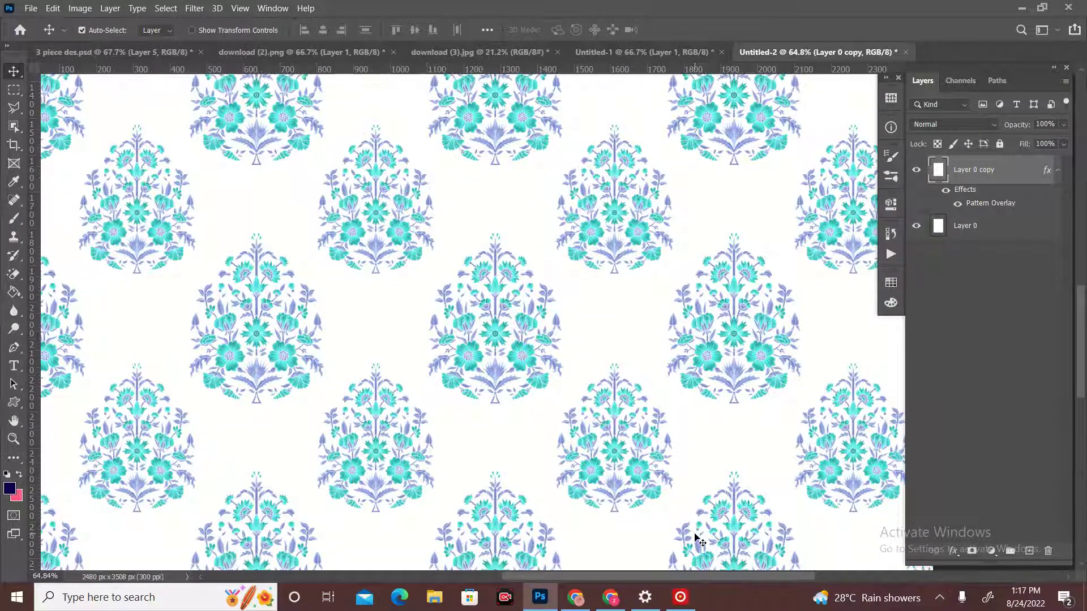
{"action": "scroll", "coordinate": [700, 542], "scroll_direction": "down", "scroll_amount": 3}
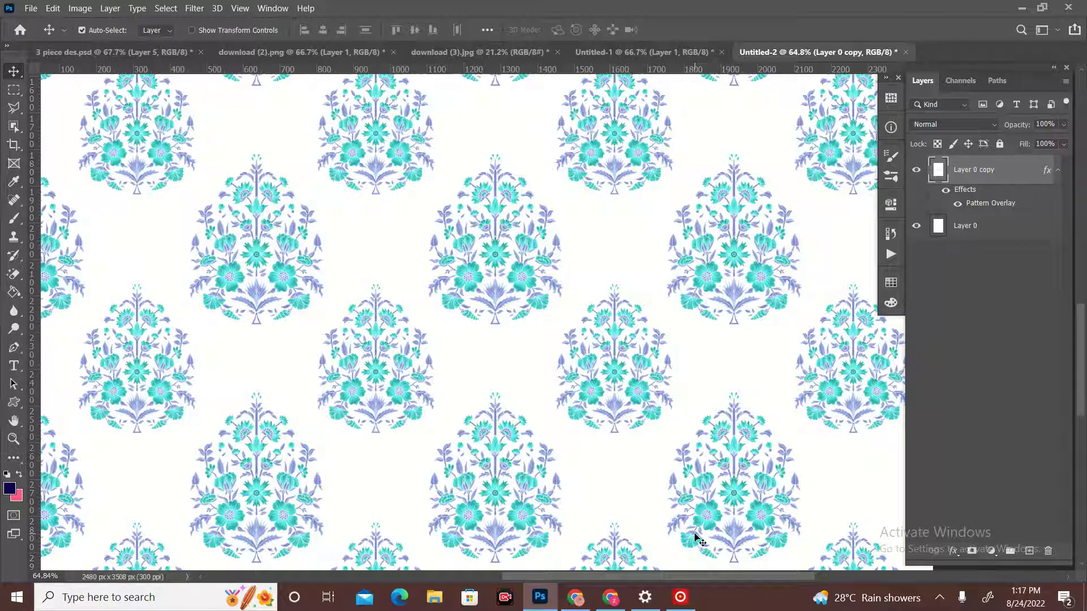
{"action": "left_click", "coordinate": [6, 294]}
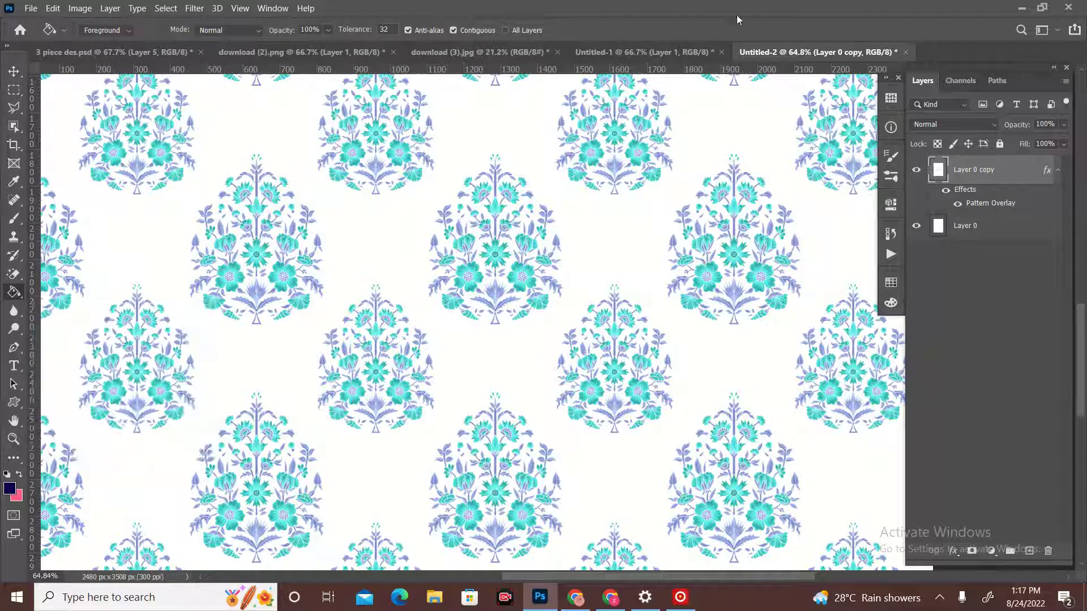
{"action": "left_click", "coordinate": [893, 284]}
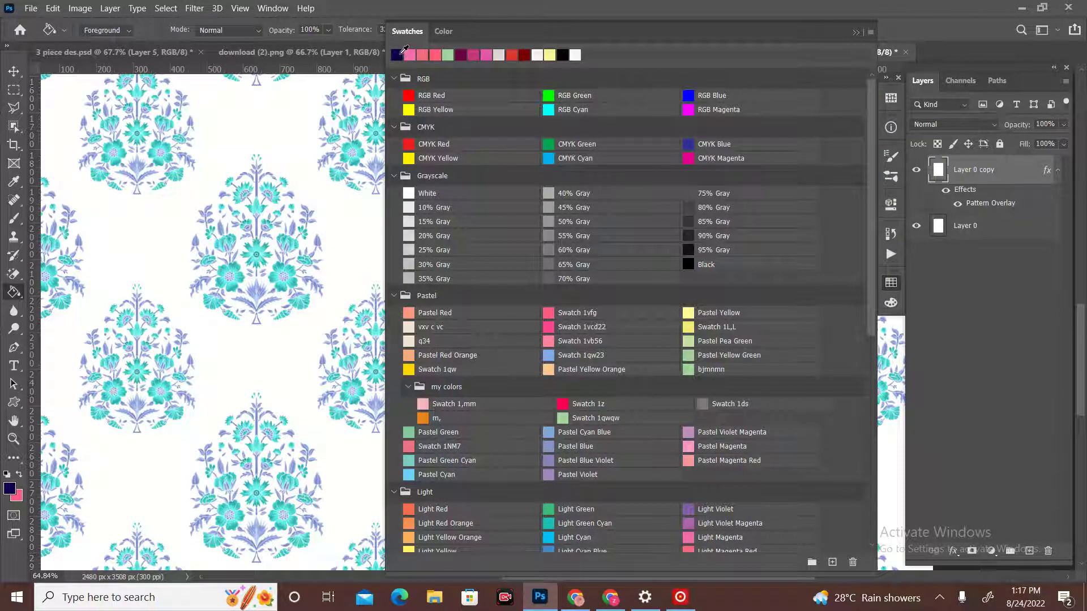
{"action": "left_click", "coordinate": [854, 35]}
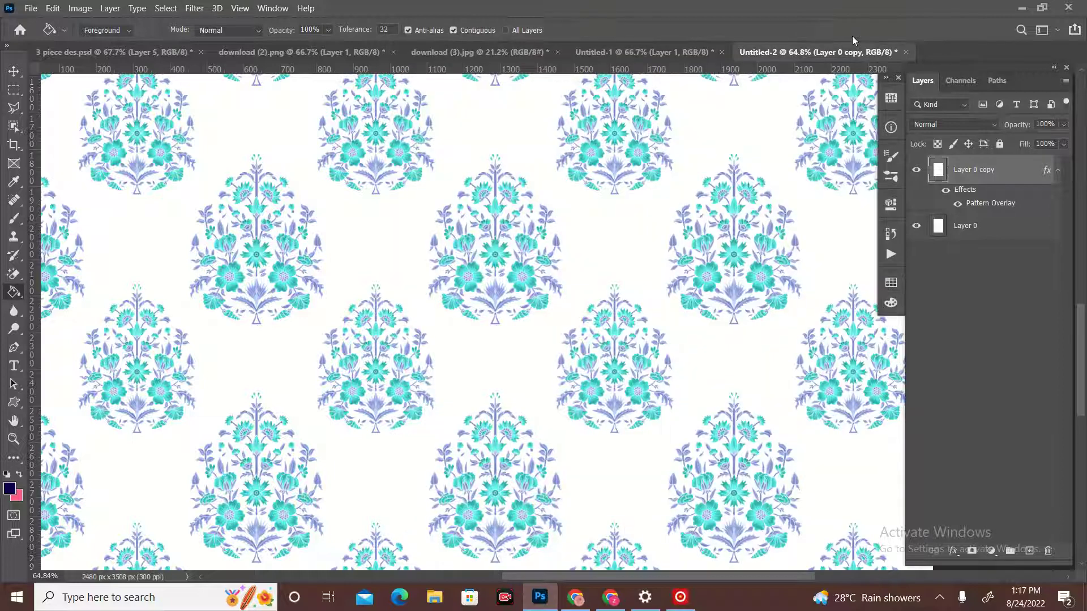
{"action": "left_click", "coordinate": [11, 297]}
{"action": "left_click", "coordinate": [411, 261]}
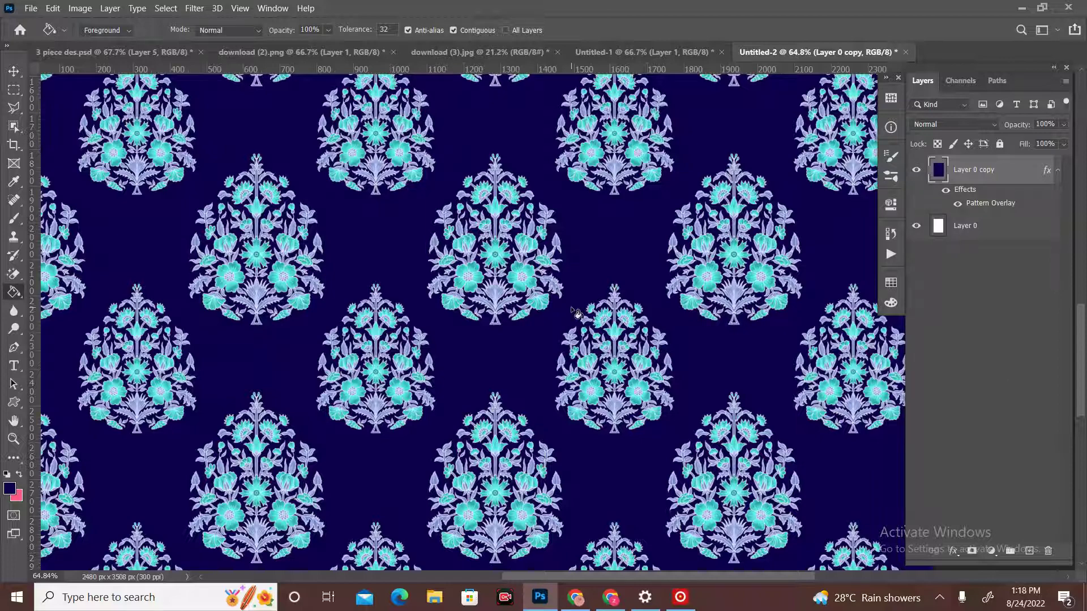
{"action": "left_click", "coordinate": [13, 71]}
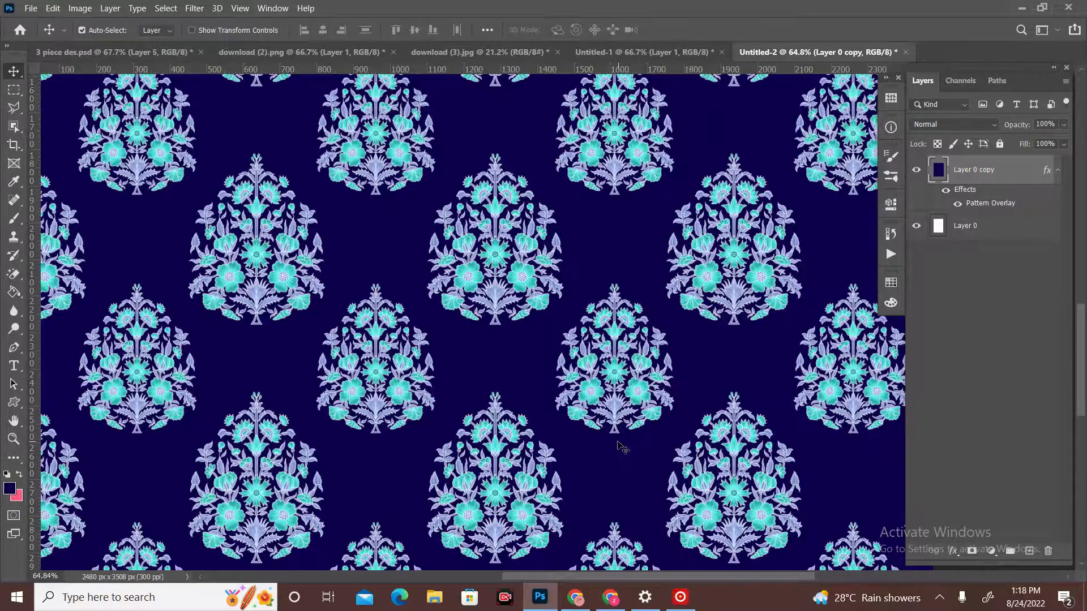
Add a new layer and select a full-width strip about 410 px tall along the lower edge of the page
{"action": "scroll", "coordinate": [623, 447], "scroll_direction": "down", "scroll_amount": 3}
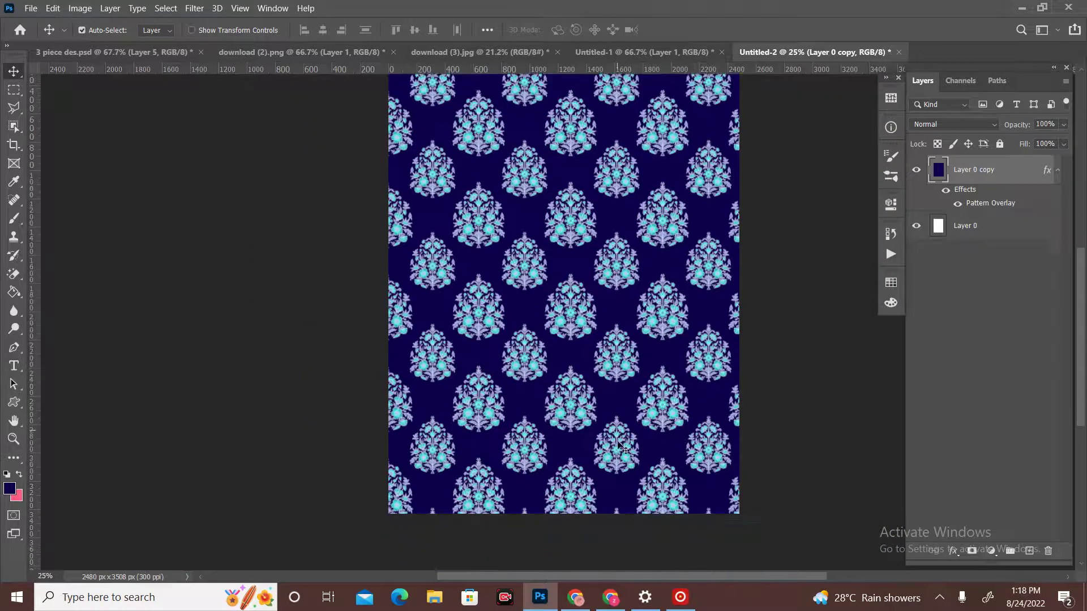
{"action": "scroll", "coordinate": [623, 447], "scroll_direction": "up", "scroll_amount": 3}
{"action": "scroll", "coordinate": [642, 456], "scroll_direction": "down", "scroll_amount": 1}
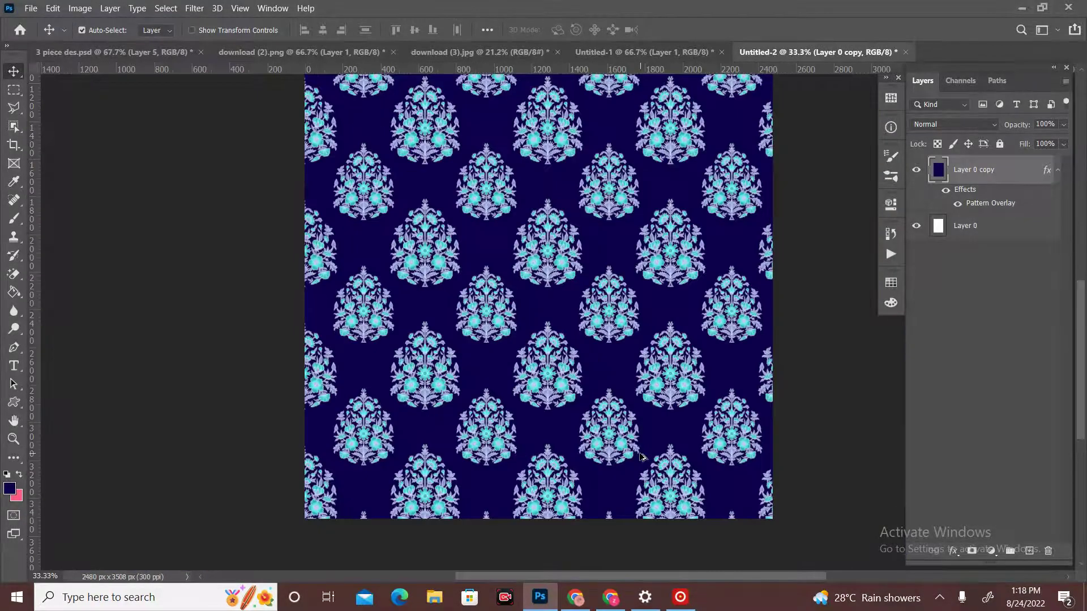
{"action": "left_click", "coordinate": [1030, 551]}
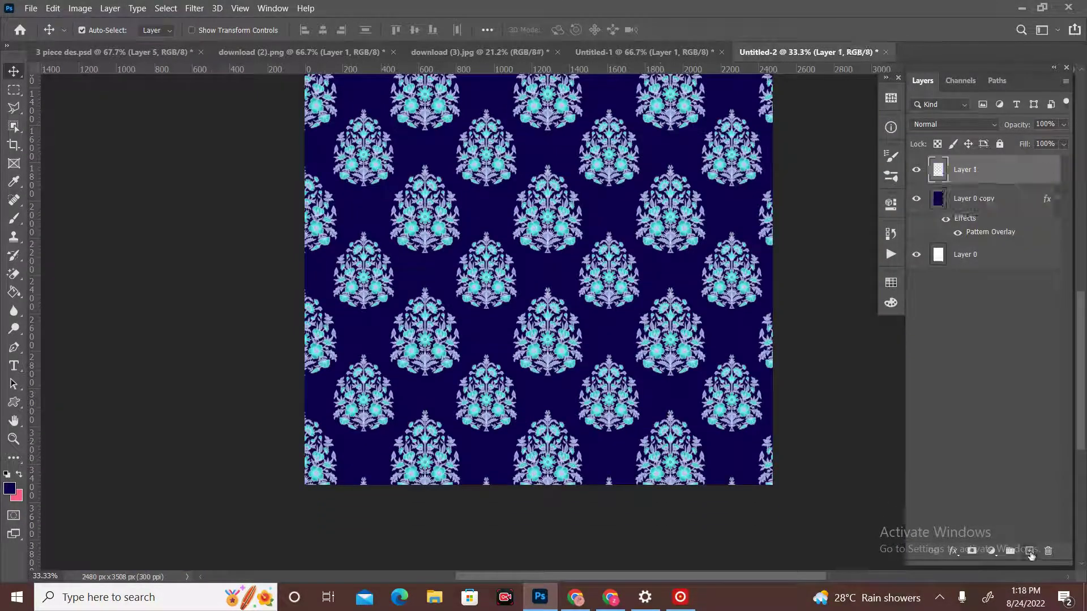
{"action": "left_click", "coordinate": [14, 90]}
{"action": "left_click_drag", "start_coordinate": [789, 412], "coordinate": [85, 535]}
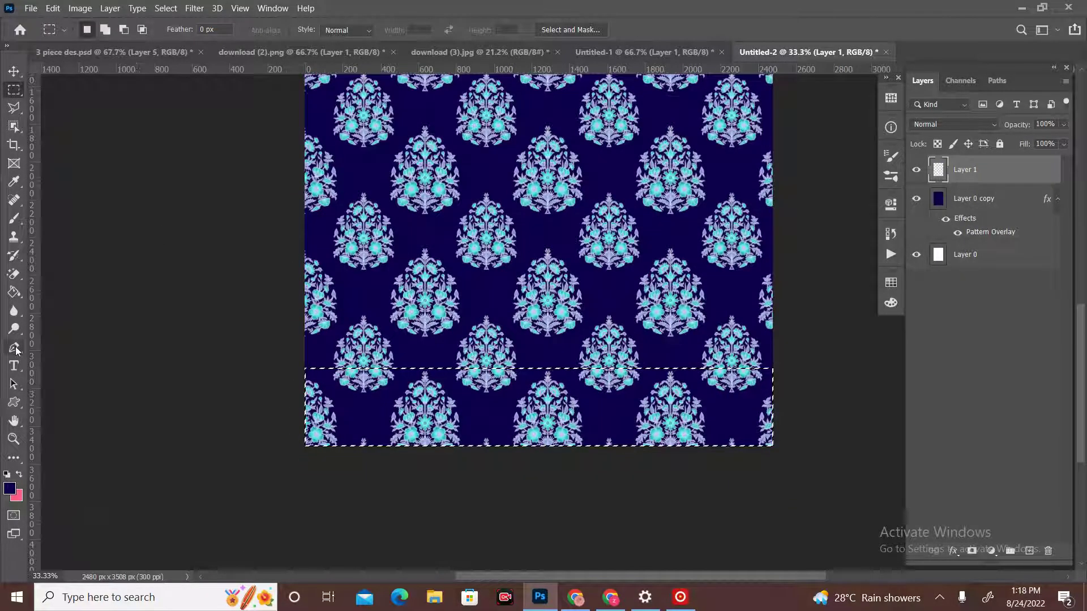
Fill the selected strip with the Pastel Red swatch using the Paint Bucket and clear the selection
{"action": "left_click", "coordinate": [13, 292]}
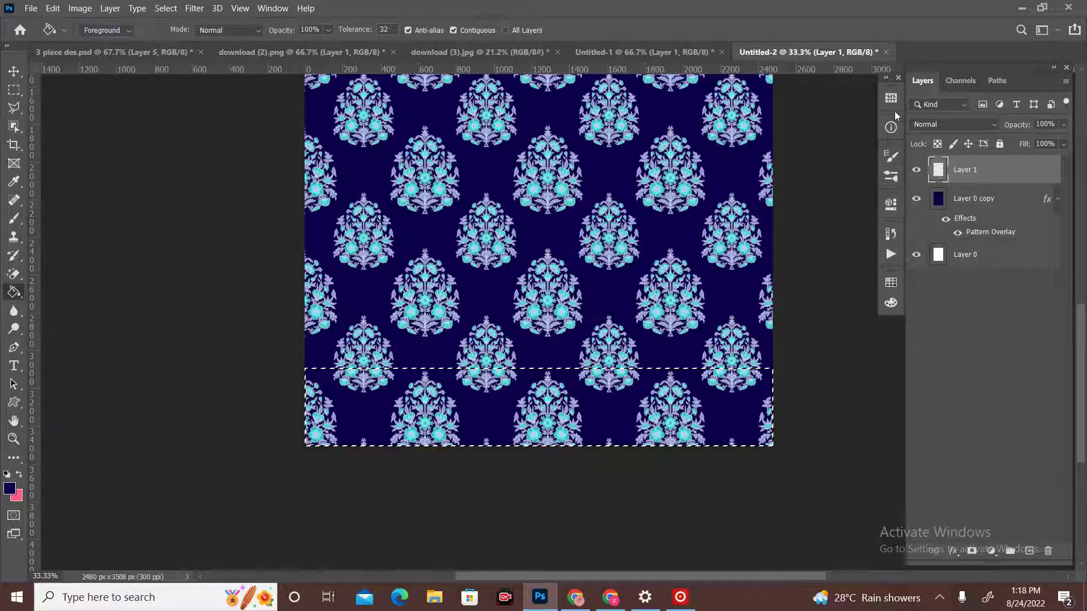
{"action": "left_click", "coordinate": [891, 283]}
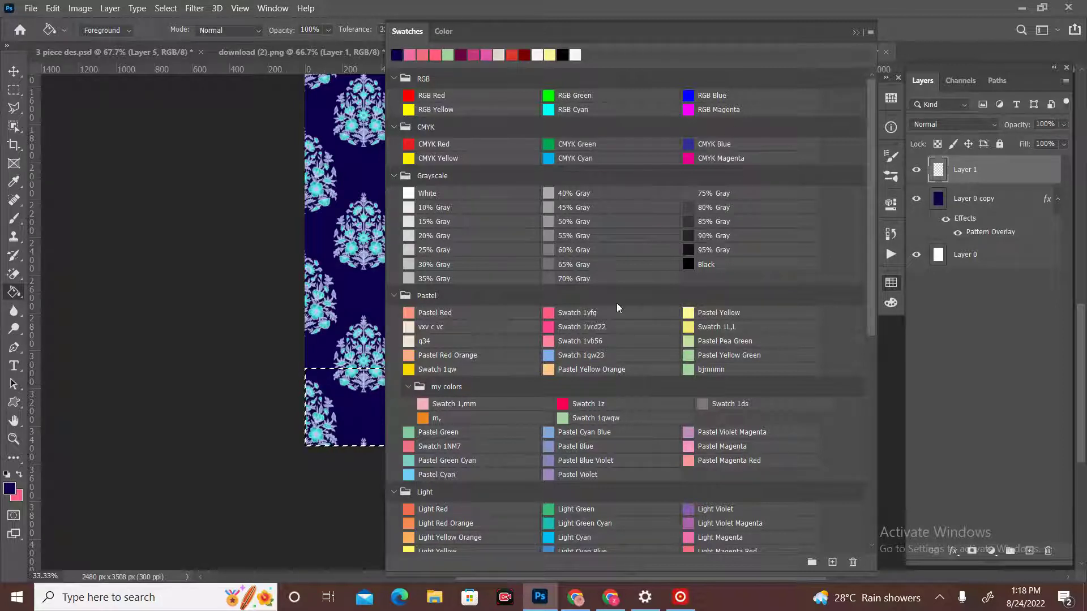
{"action": "left_click", "coordinate": [422, 312]}
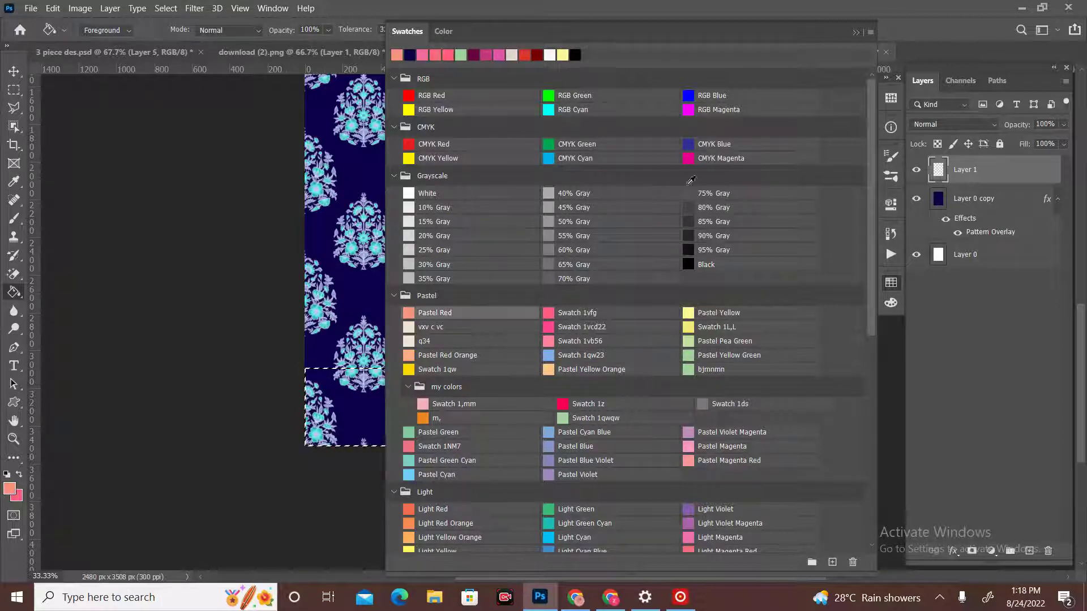
{"action": "left_click", "coordinate": [856, 33]}
{"action": "left_click", "coordinate": [618, 423]}
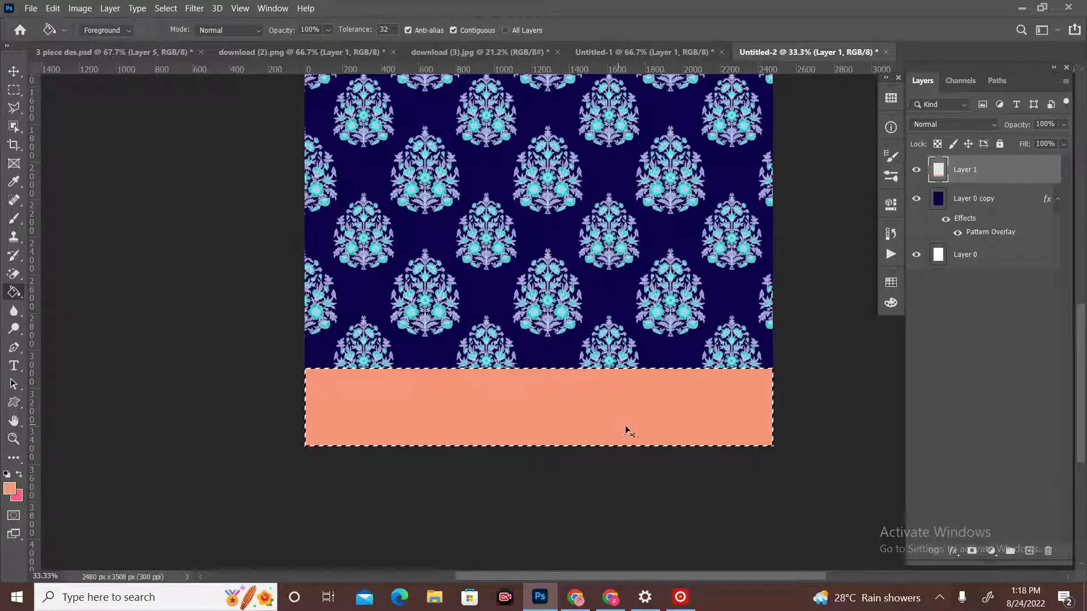
{"action": "key", "text": "ctrl+d"}
Bring the paisley border artwork from download (3).jpg into Untitled-2 as a new layer
{"action": "left_click", "coordinate": [646, 51]}
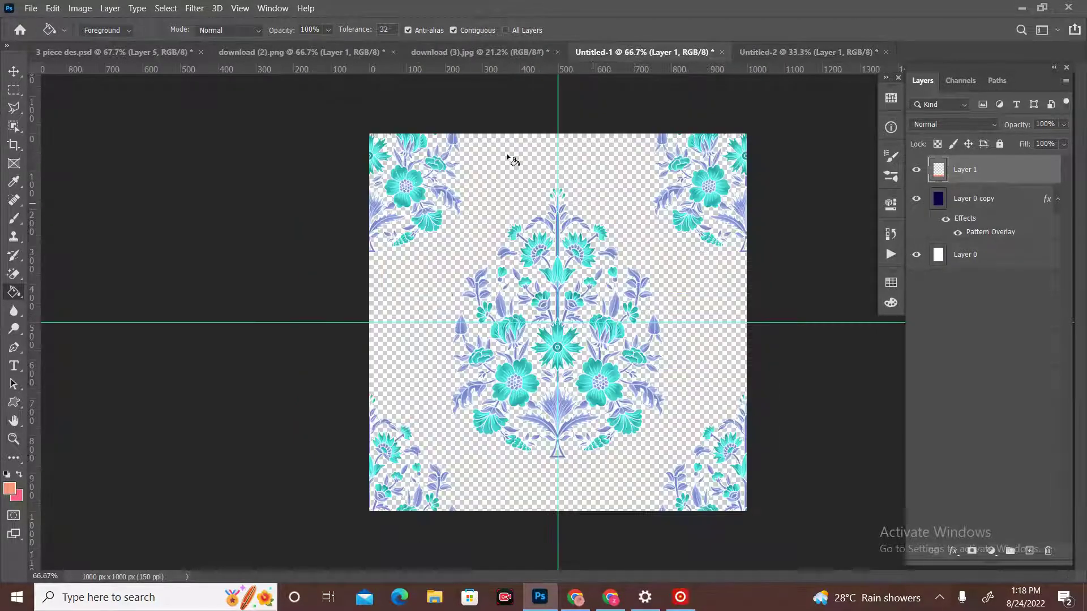
{"action": "left_click", "coordinate": [457, 52]}
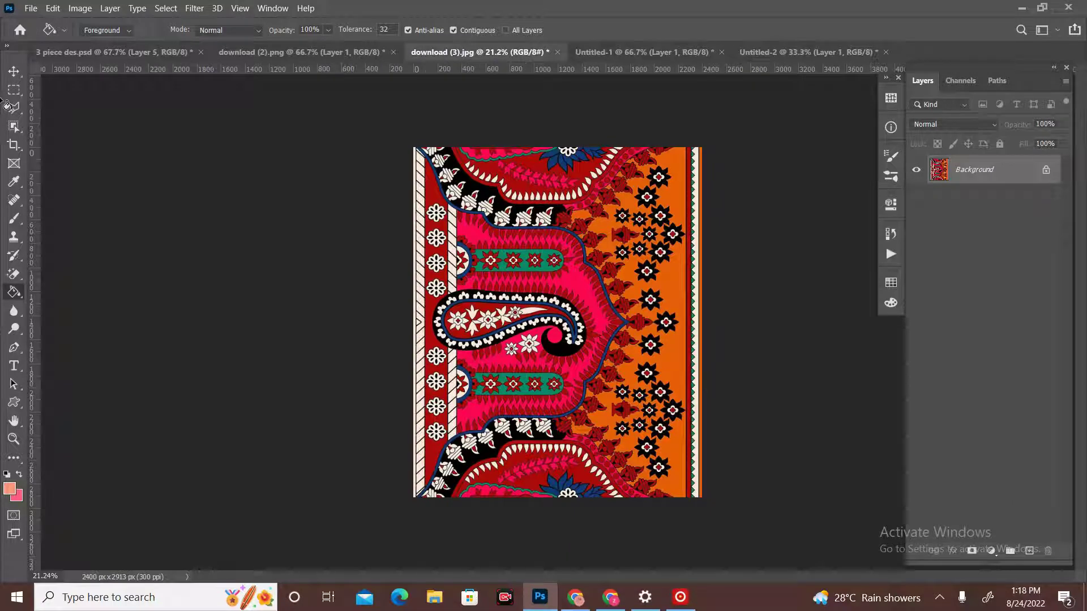
{"action": "key", "text": "v"}
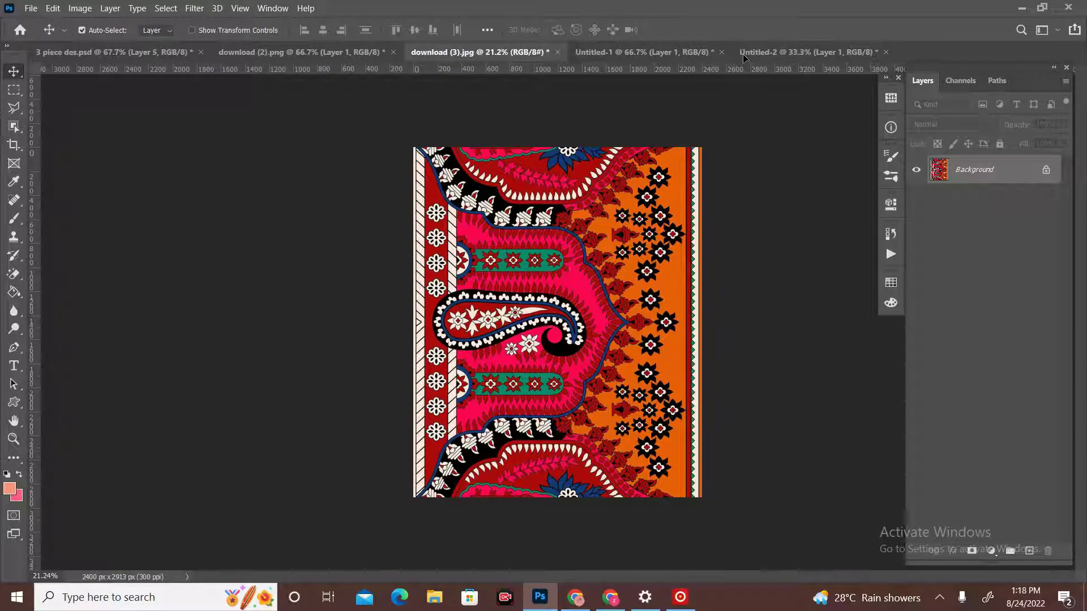
{"action": "left_click_drag", "start_coordinate": [743, 53], "coordinate": [555, 334]}
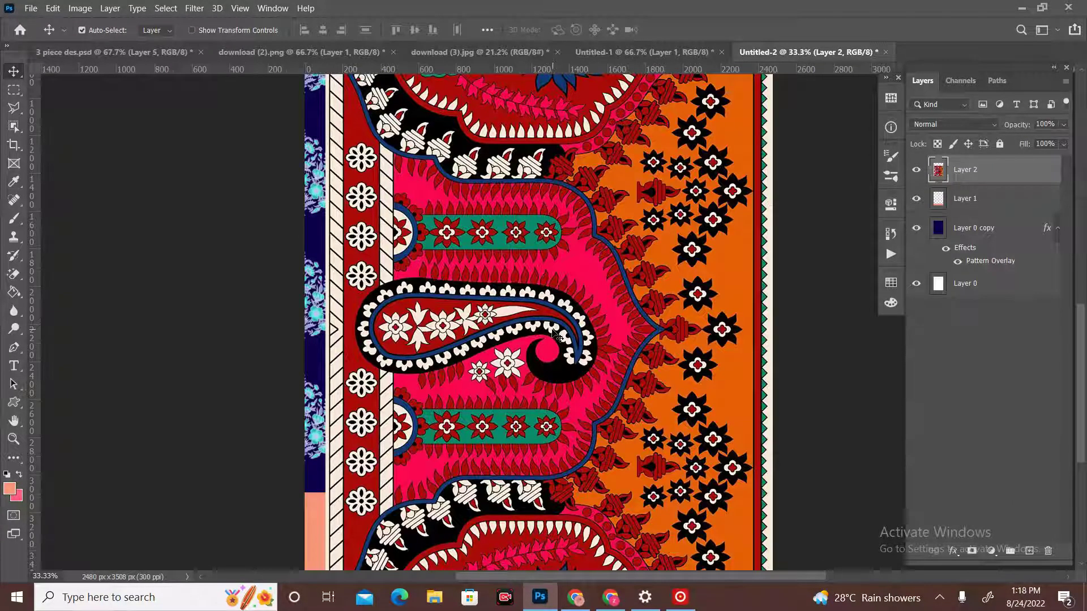
Scale the paisley artwork to about 25% and rotate it 90° counter-clockwise
{"action": "key", "text": "ctrl+t"}
{"action": "key", "text": "ctrl+minus"}
{"action": "key", "text": "ctrl+minus"}
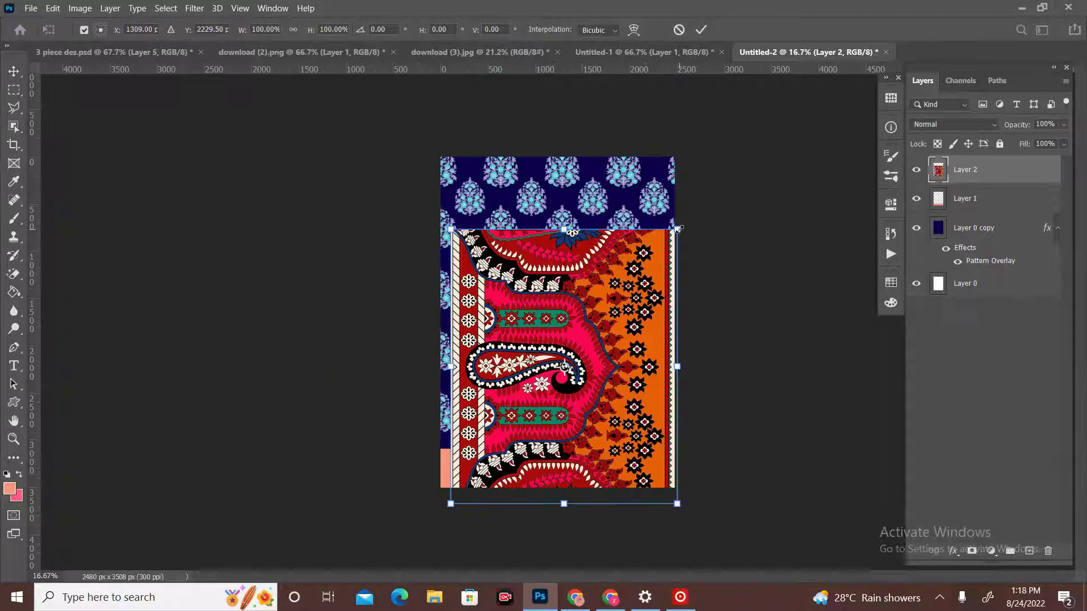
{"action": "left_click_drag", "start_coordinate": [678, 229], "coordinate": [593, 333]}
{"action": "right_click", "coordinate": [605, 340]}
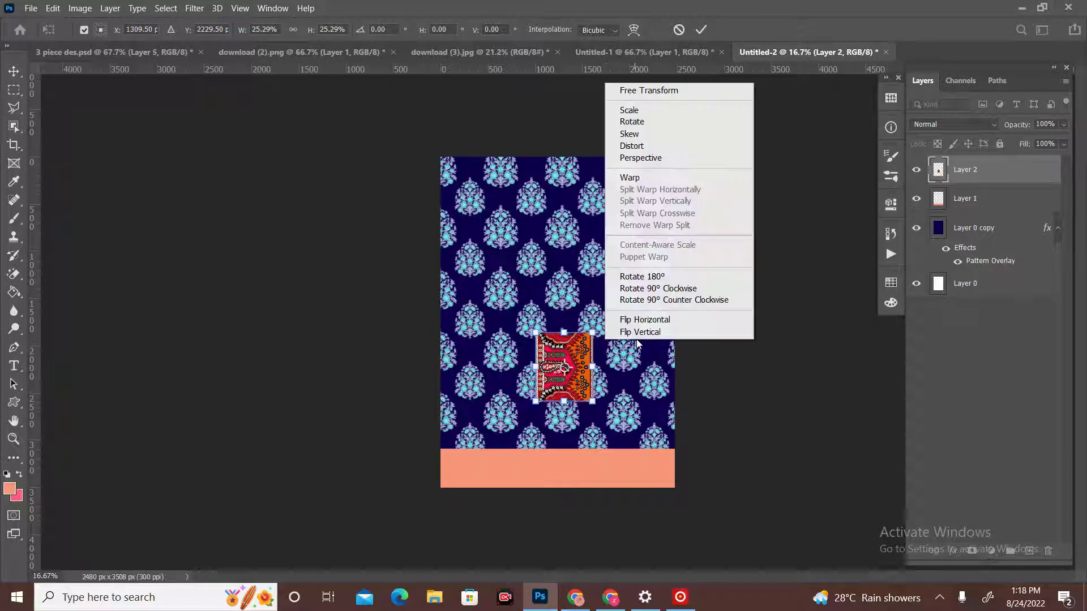
{"action": "left_click", "coordinate": [652, 300]}
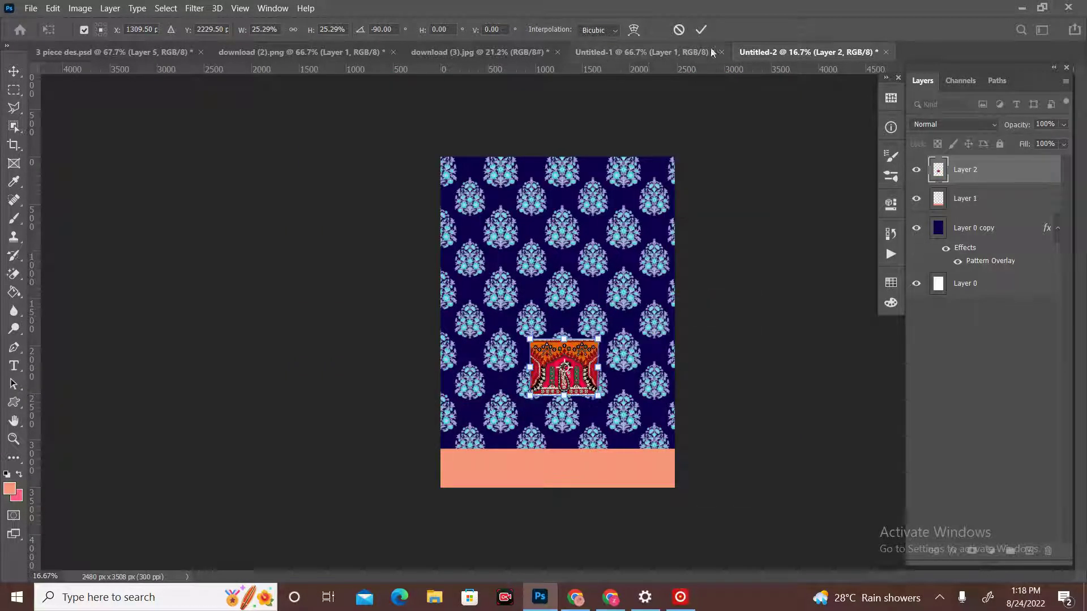
{"action": "left_click", "coordinate": [701, 29]}
Move the paisley motif onto the peach strip and scale it down to about 510 px wide
{"action": "left_click_drag", "start_coordinate": [580, 377], "coordinate": [564, 469]}
{"action": "scroll", "coordinate": [555, 495], "scroll_direction": "up", "scroll_amount": 3}
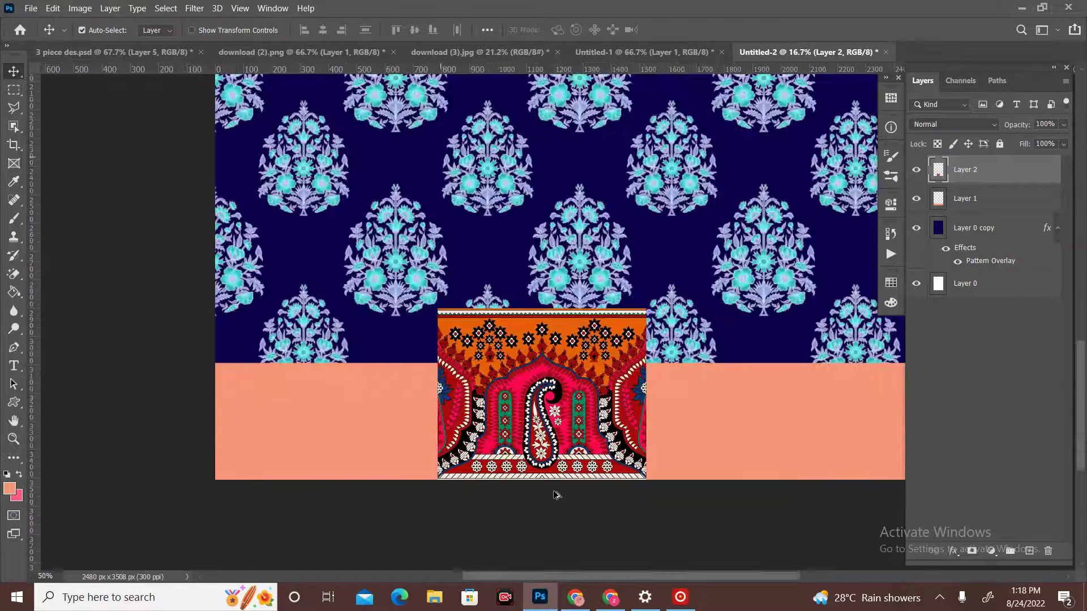
{"action": "key", "text": "ctrl+t"}
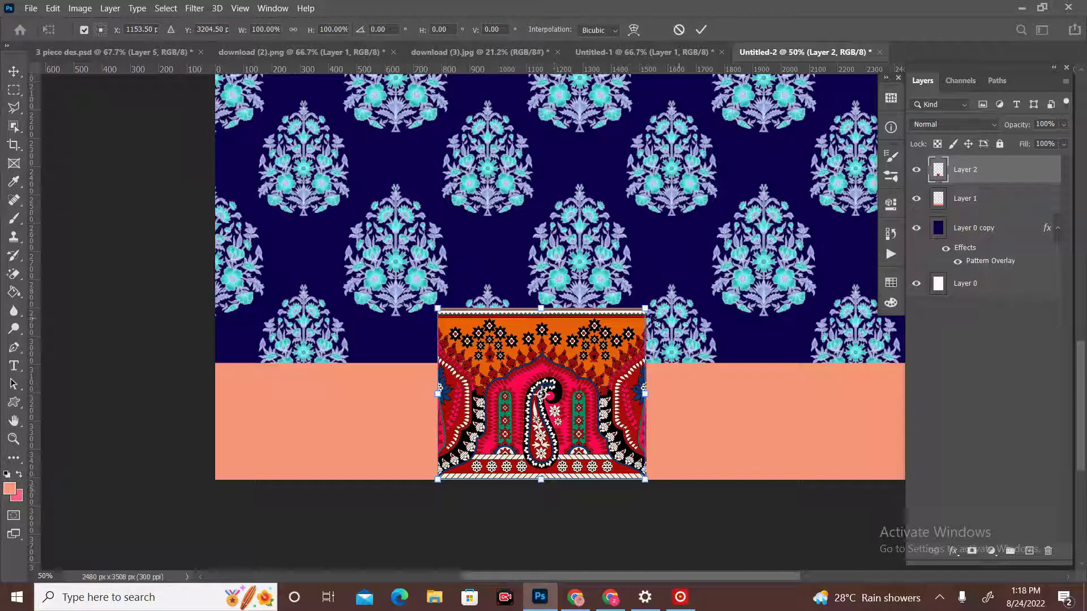
{"action": "left_click_drag", "start_coordinate": [646, 310], "coordinate": [614, 334]}
{"action": "left_click", "coordinate": [701, 29]}
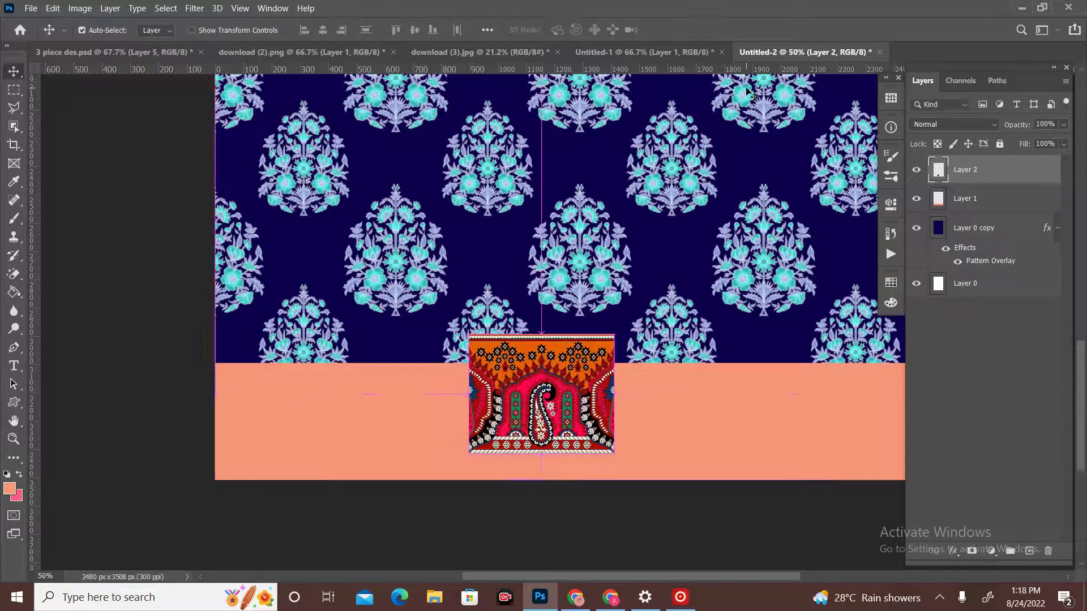
Duplicate the paisley motif and mirror the copy horizontally about its left edge
{"action": "key", "text": "ctrl+j"}
{"action": "key", "text": "ctrl+t"}
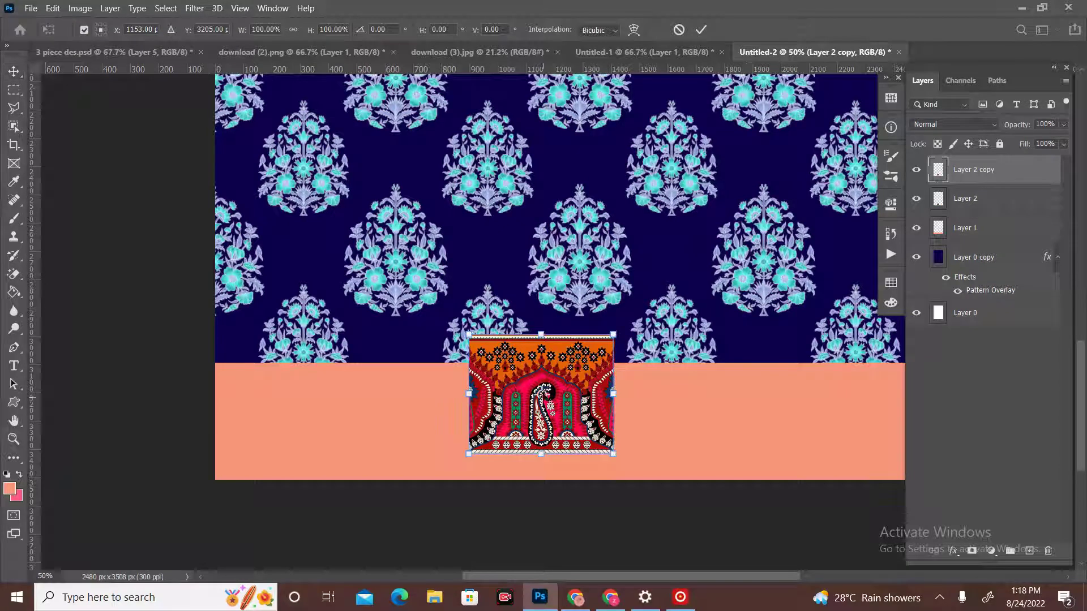
{"action": "left_click_drag", "start_coordinate": [545, 396], "coordinate": [469, 395]}
{"action": "right_click", "coordinate": [471, 397]}
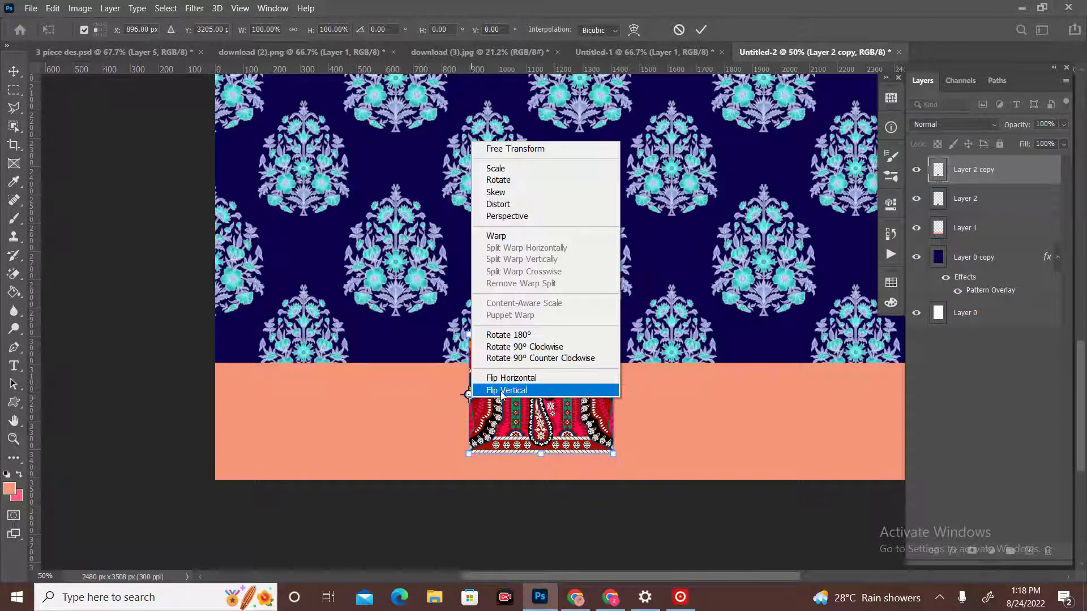
{"action": "left_click", "coordinate": [502, 390]}
{"action": "left_click", "coordinate": [701, 30]}
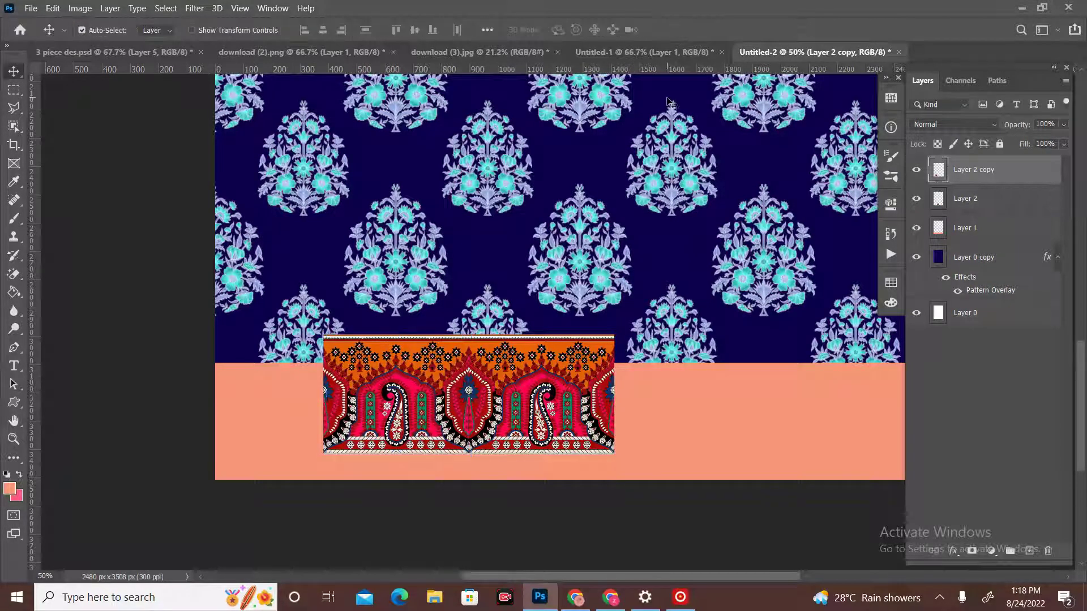
Merge Layer 2 and Layer 2 copy into a single two-motif border layer
{"action": "left_click", "coordinate": [977, 199], "text": "shift"}
{"action": "left_click", "coordinate": [1065, 82]}
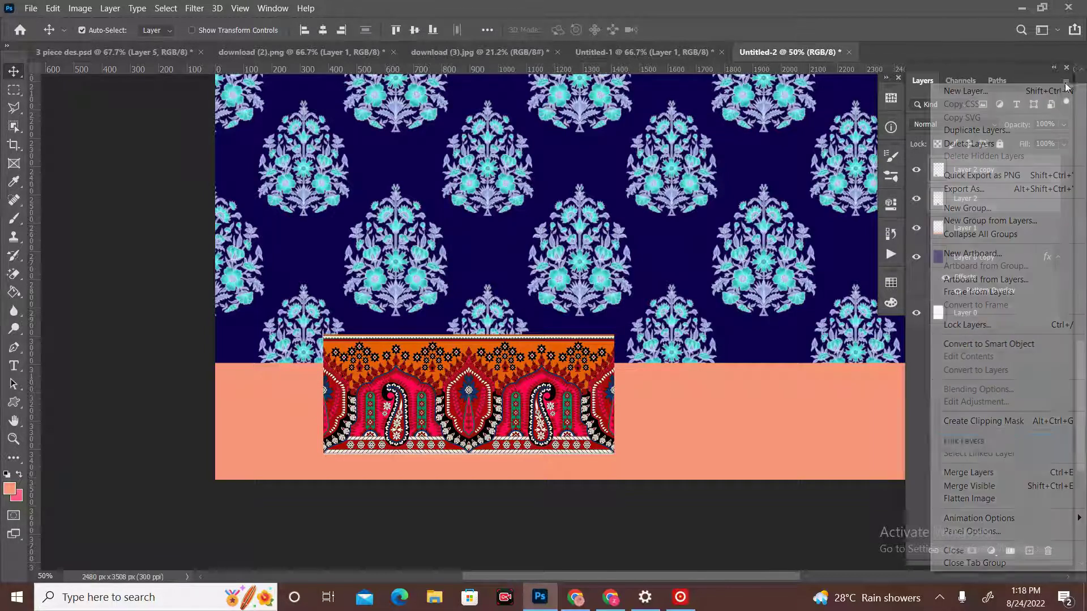
{"action": "left_click", "coordinate": [956, 477]}
Duplicate the two-motif border piece and flip the copy horizontally about its left edge to reach the page's left side
{"action": "key", "text": "ctrl+j"}
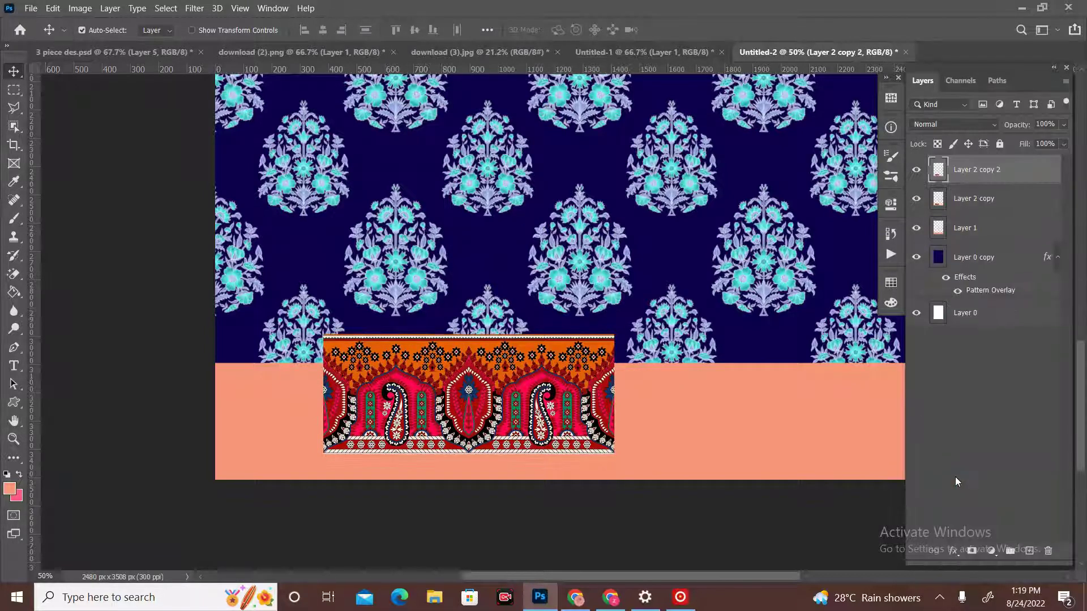
{"action": "key", "text": "ctrl+t"}
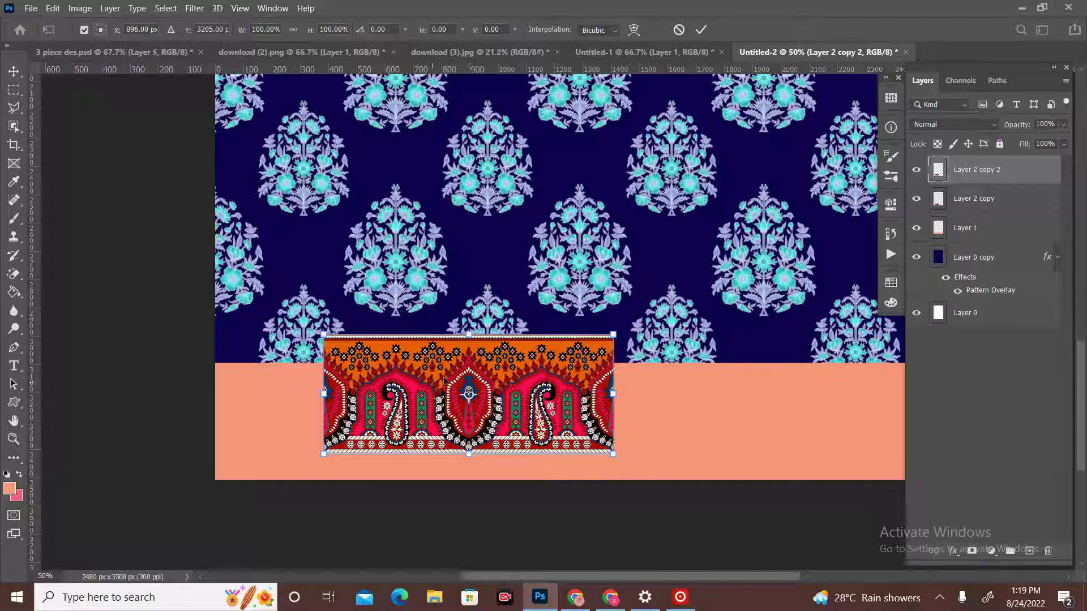
{"action": "left_click_drag", "start_coordinate": [469, 393], "coordinate": [324, 394]}
{"action": "right_click", "coordinate": [328, 392]}
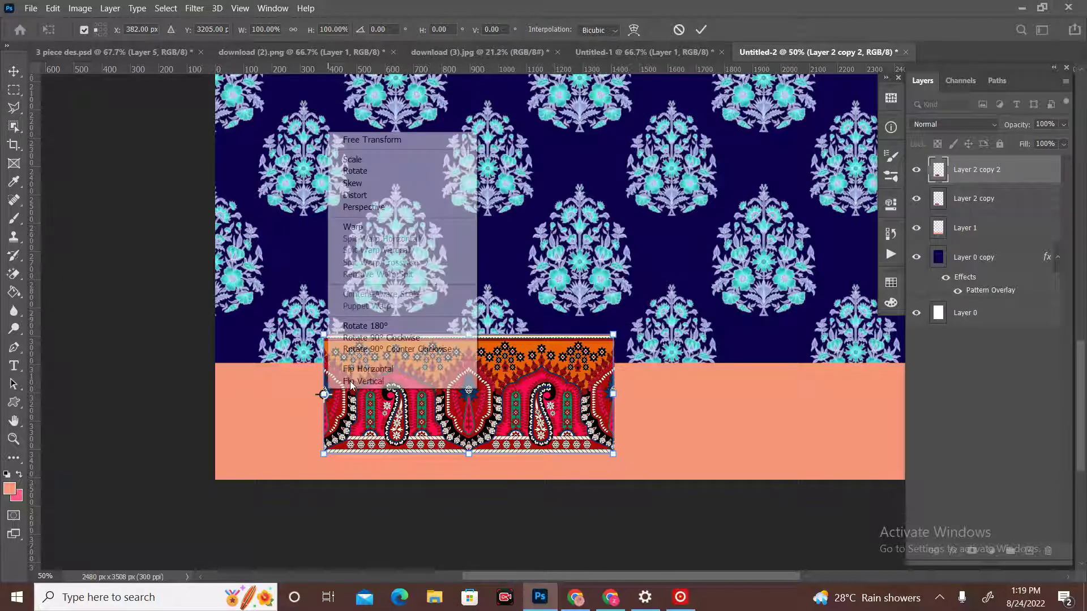
{"action": "left_click", "coordinate": [368, 369]}
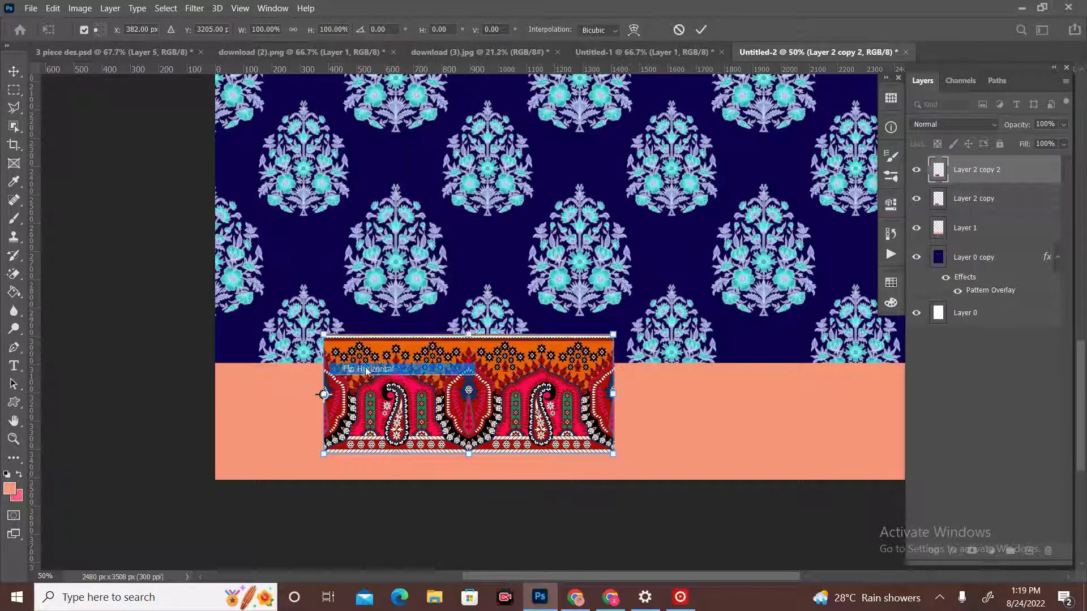
{"action": "key", "text": "Return"}
Merge Layer 2 copy 2 with Layer 2 copy into one border layer
{"action": "left_click", "coordinate": [1013, 199], "text": "ctrl"}
{"action": "left_click", "coordinate": [1066, 81]}
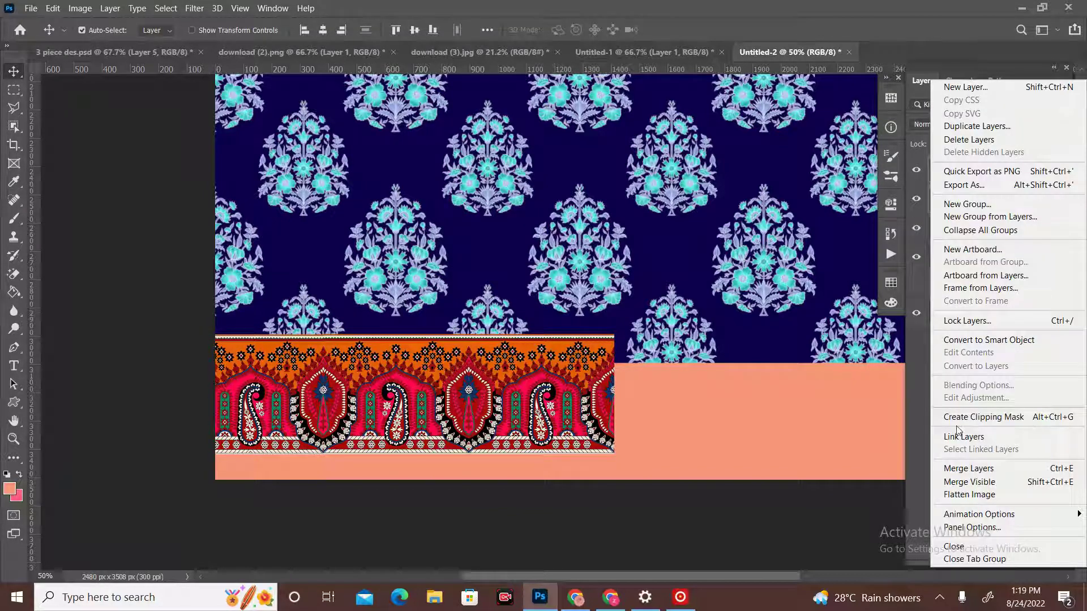
{"action": "left_click", "coordinate": [960, 468]}
Duplicate the merged border and flip the copy horizontally about its right edge to span the full page width
{"action": "key", "text": "ctrl+j"}
{"action": "key", "text": "ctrl+t"}
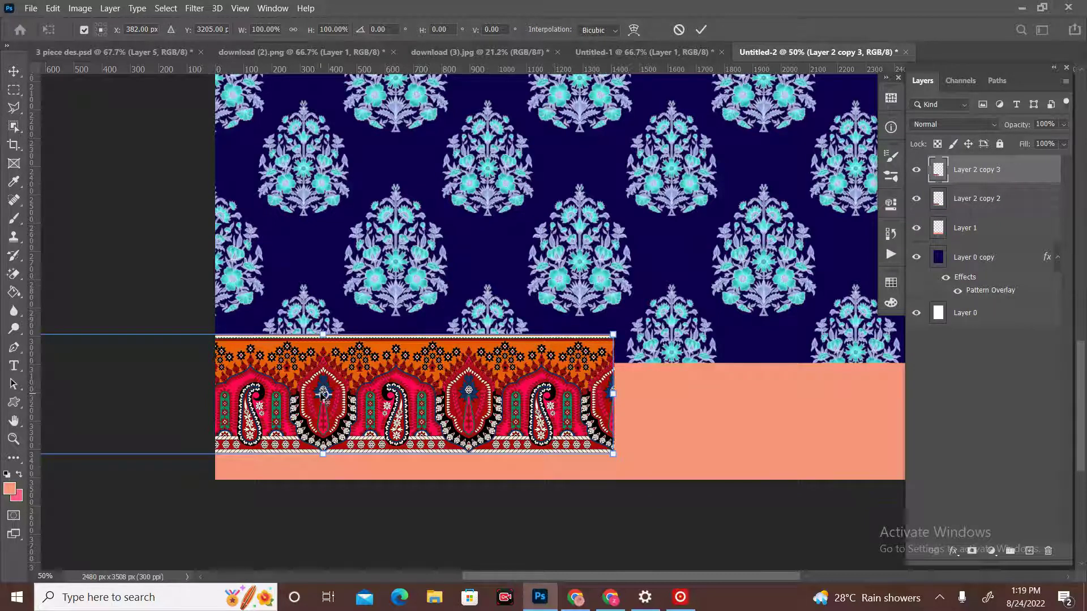
{"action": "left_click_drag", "start_coordinate": [322, 393], "coordinate": [613, 395]}
{"action": "right_click", "coordinate": [614, 394]}
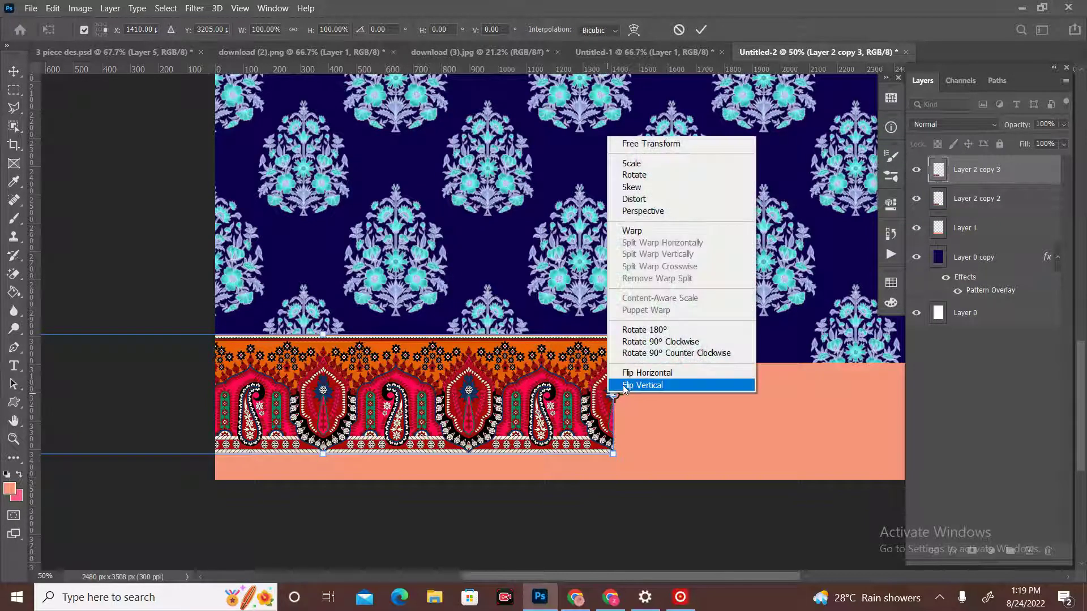
{"action": "left_click", "coordinate": [623, 369]}
{"action": "left_click", "coordinate": [701, 29]}
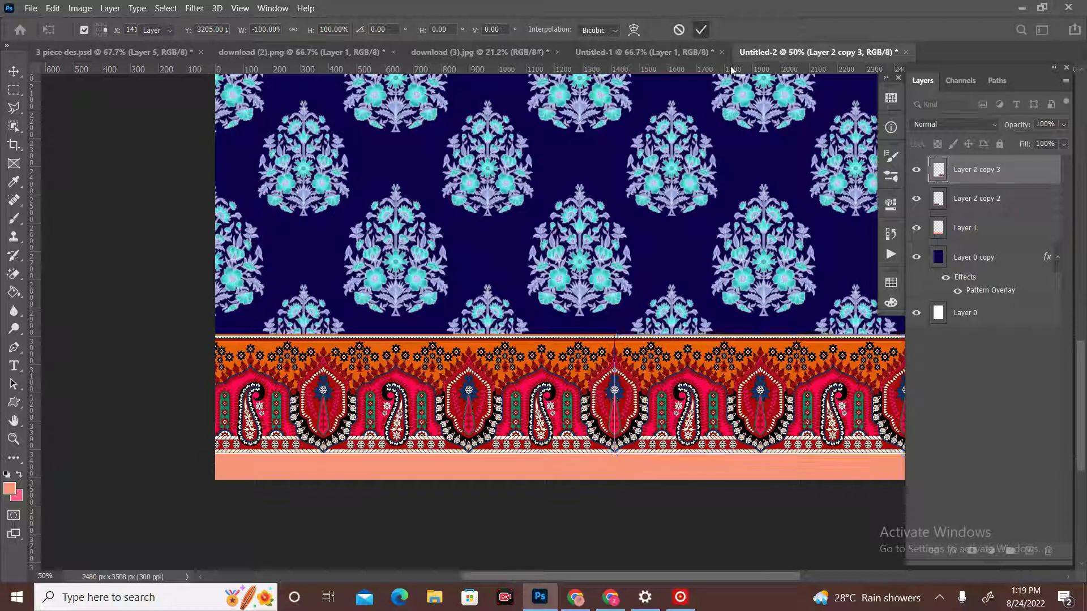
Merge Layer 2 copy 3 and Layer 2 copy 2 into the complete border layer
{"action": "left_click", "coordinate": [985, 197], "text": "shift"}
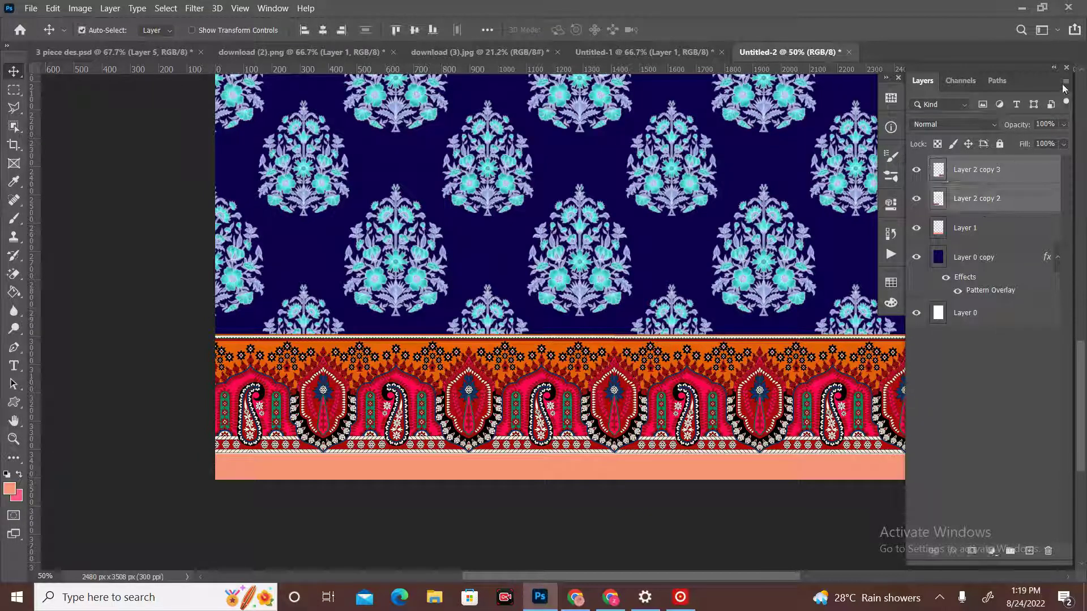
{"action": "left_click", "coordinate": [1065, 82]}
{"action": "left_click", "coordinate": [986, 473]}
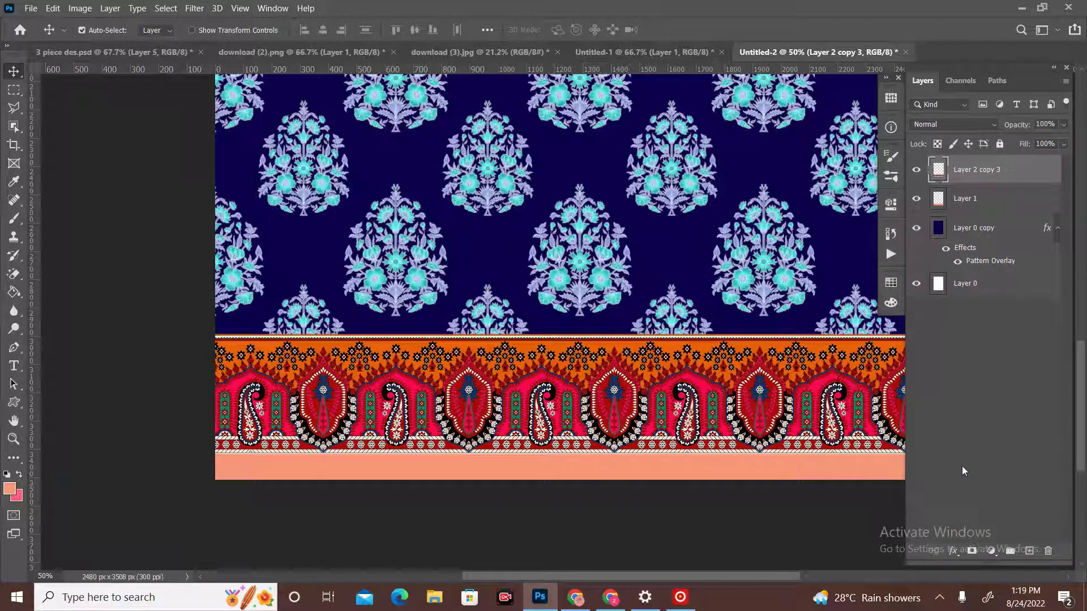
Place a vertical guide at the page's horizontal centre, 1240 px, using the transform bounds of Layer 0 as reference
{"action": "left_click", "coordinate": [995, 283]}
{"action": "key", "text": "ctrl+t"}
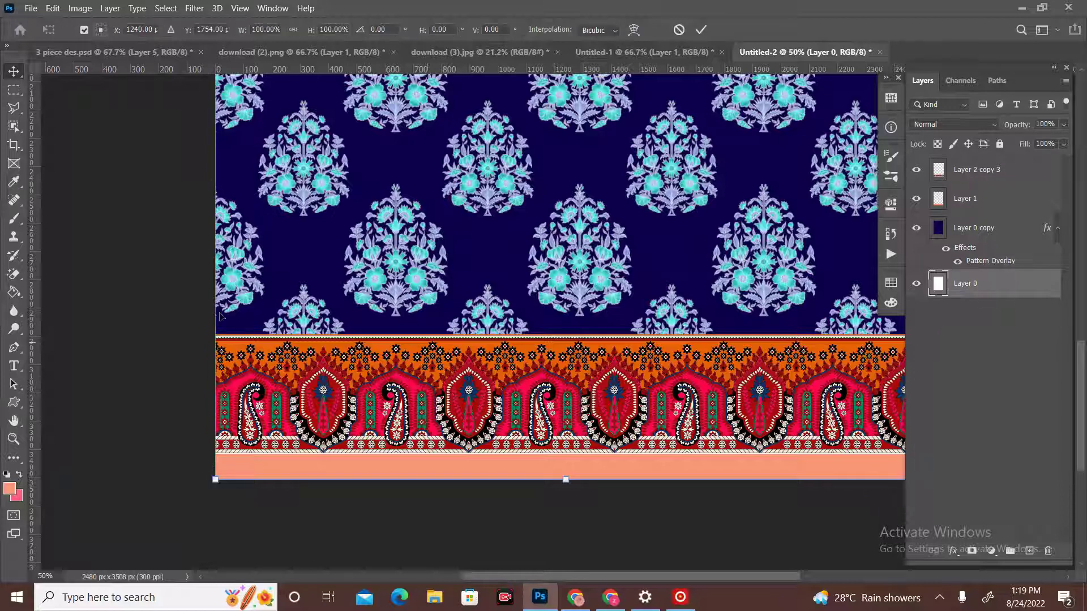
{"action": "left_click_drag", "start_coordinate": [35, 218], "coordinate": [570, 306]}
{"action": "left_click", "coordinate": [701, 30]}
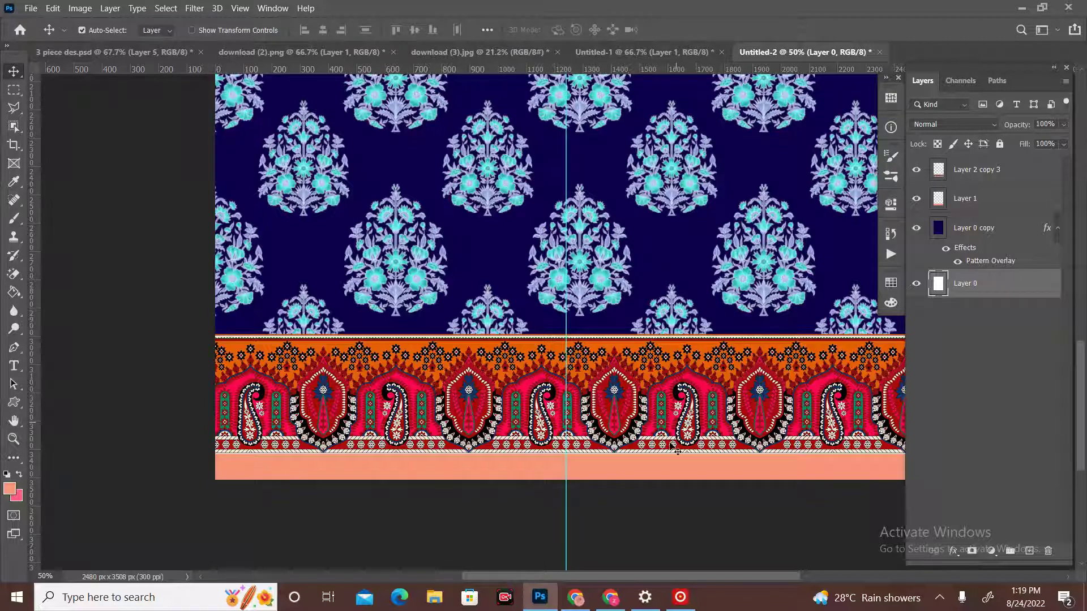
{"action": "scroll", "coordinate": [676, 451], "scroll_direction": "down", "scroll_amount": 2}
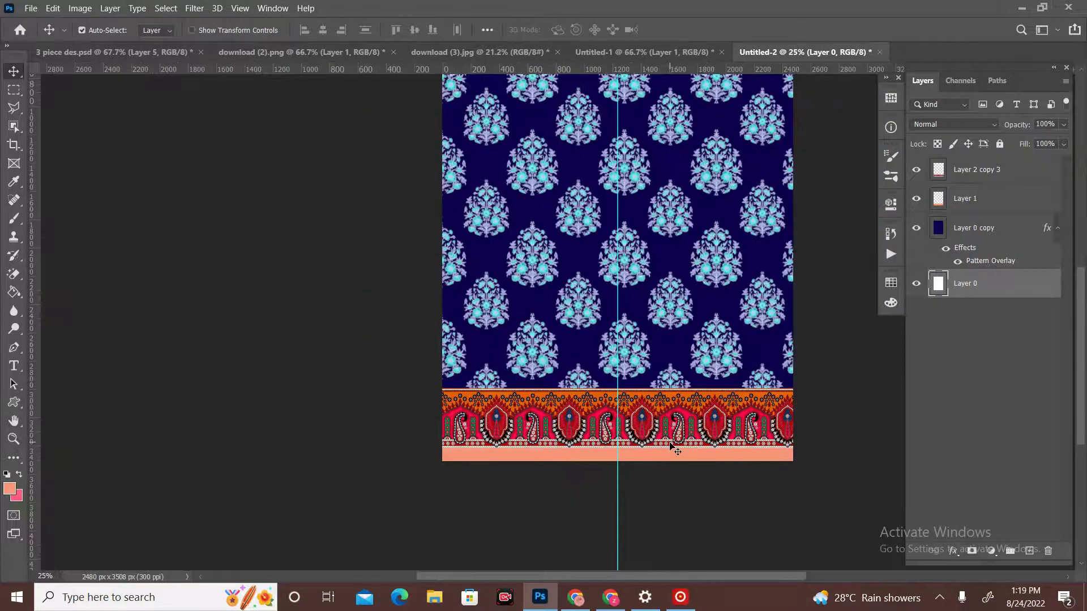
Flip the merged paisley border layer, Layer 2 copy 3, vertically in place
{"action": "left_click_drag", "start_coordinate": [675, 430], "coordinate": [675, 427]}
{"action": "key", "text": "ctrl+t"}
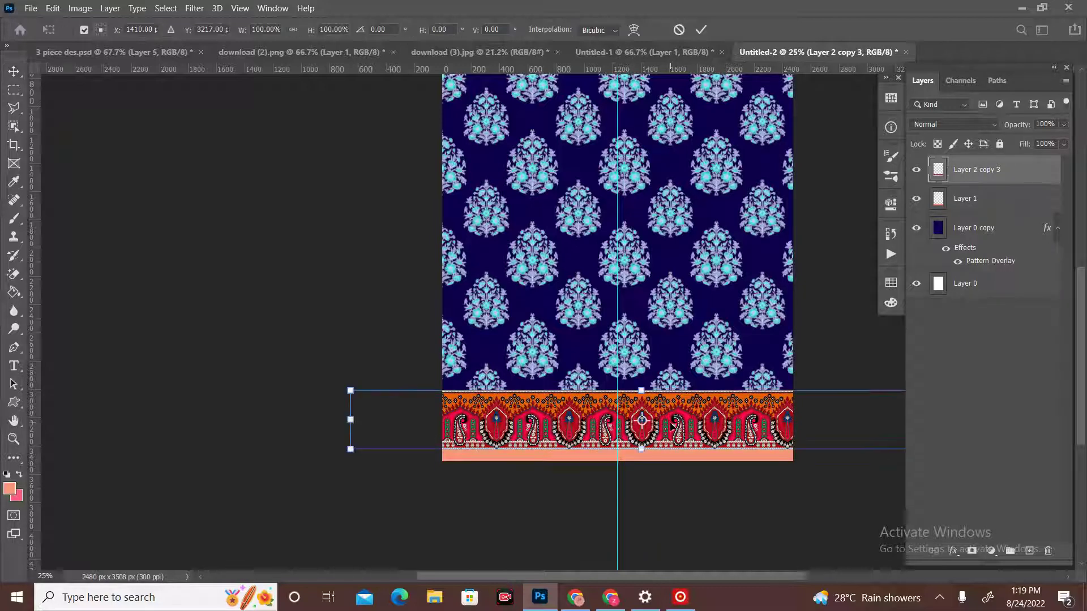
{"action": "right_click", "coordinate": [691, 381]}
{"action": "left_click", "coordinate": [731, 369]}
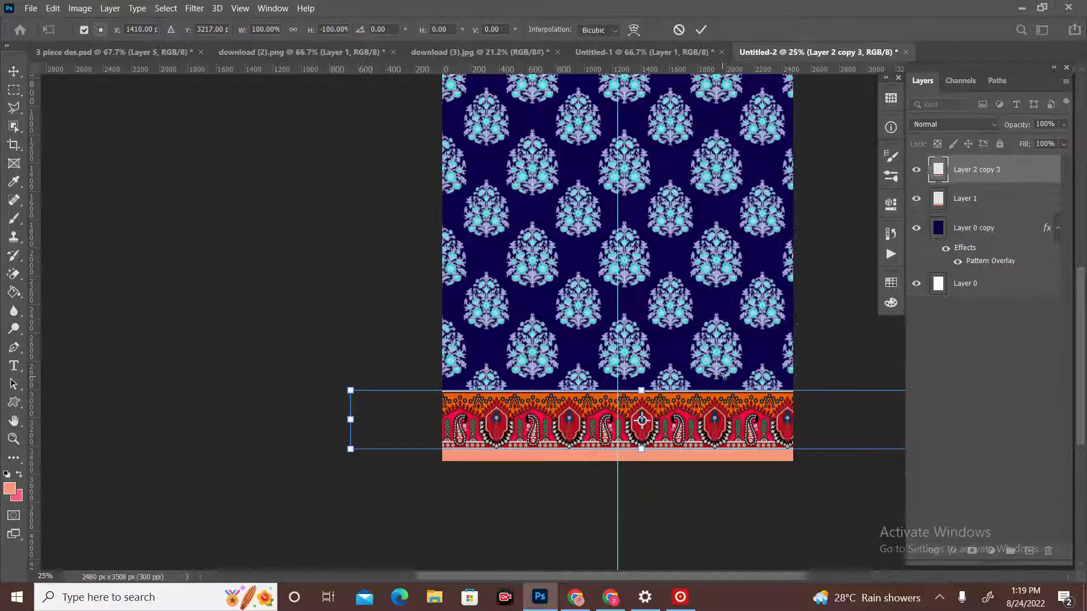
{"action": "left_click", "coordinate": [702, 28]}
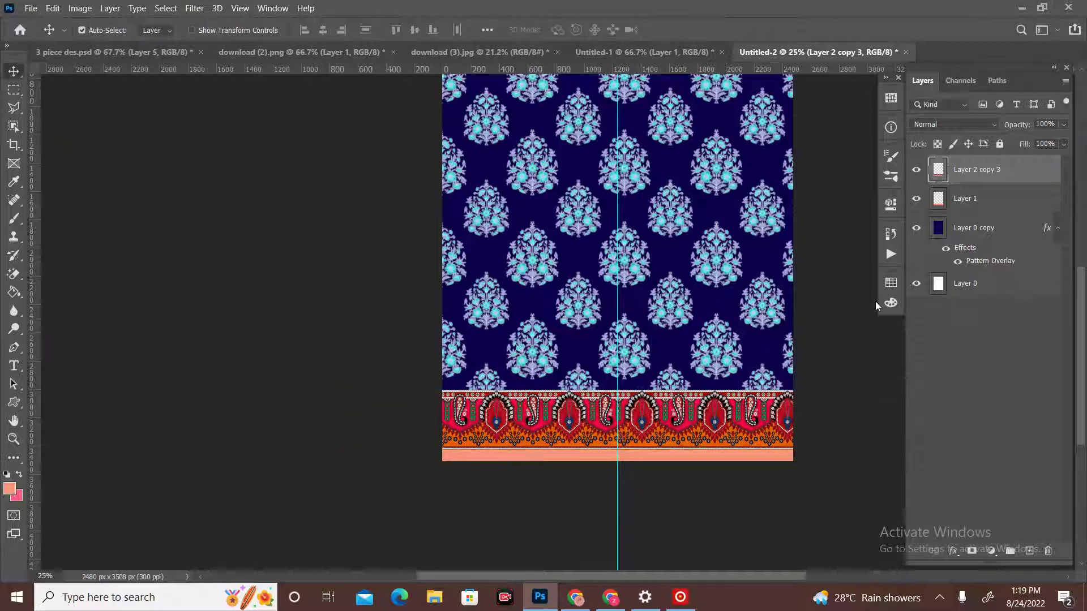
Nudge the flipped border left and slightly down so an arched motif is centred on the vertical guide
{"action": "key", "text": "shift+Left"}
{"action": "key", "text": "shift+Left"}
{"action": "key", "text": "shift+Left"}
{"action": "key", "text": "shift+Left"}
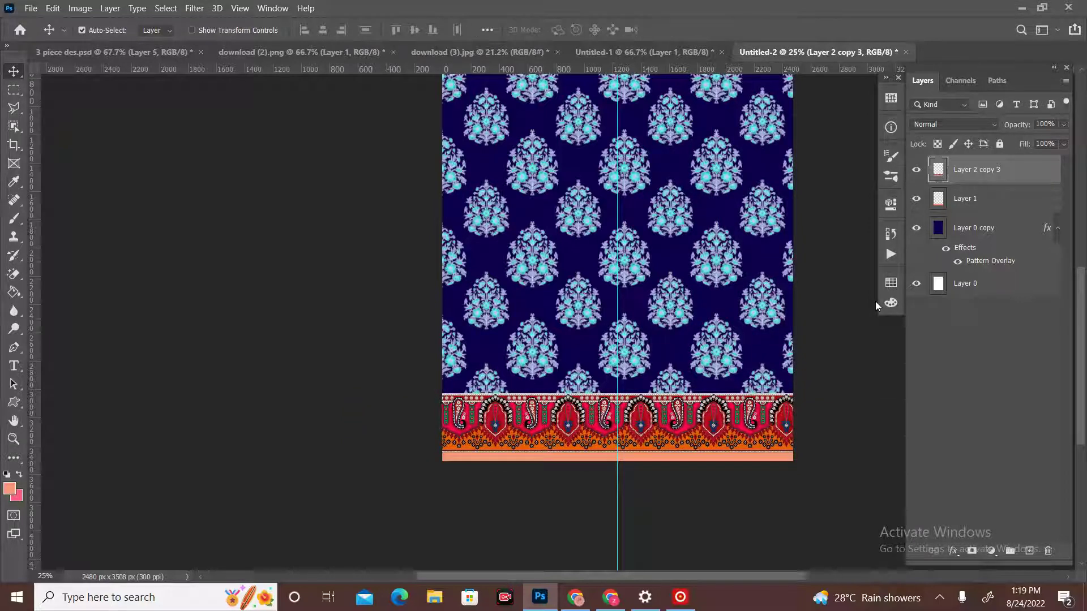
{"action": "key", "text": "shift+Left"}
{"action": "key", "text": "shift+Left"}
{"action": "key", "text": "shift+Left"}
{"action": "key", "text": "shift+Left"}
{"action": "key", "text": "shift+Left"}
{"action": "key", "text": "shift+Left"}
{"action": "key", "text": "shift+Left"}
{"action": "key", "text": "shift+Left"}
{"action": "key", "text": "shift+Left"}
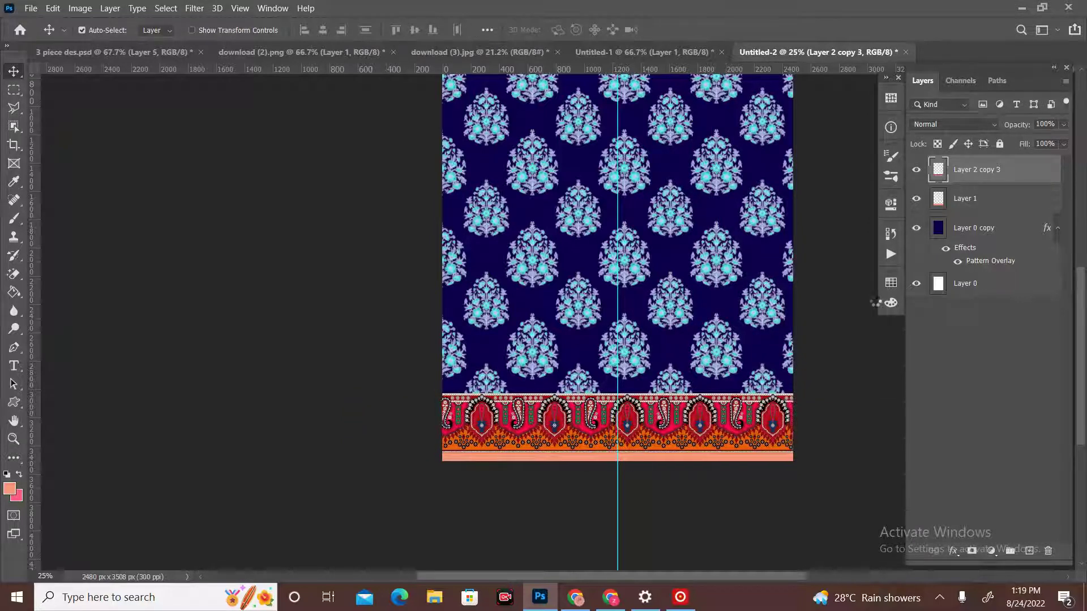
{"action": "key", "text": "shift+Left"}
{"action": "key", "text": "shift+Left"}
{"action": "key", "text": "shift+Left"}
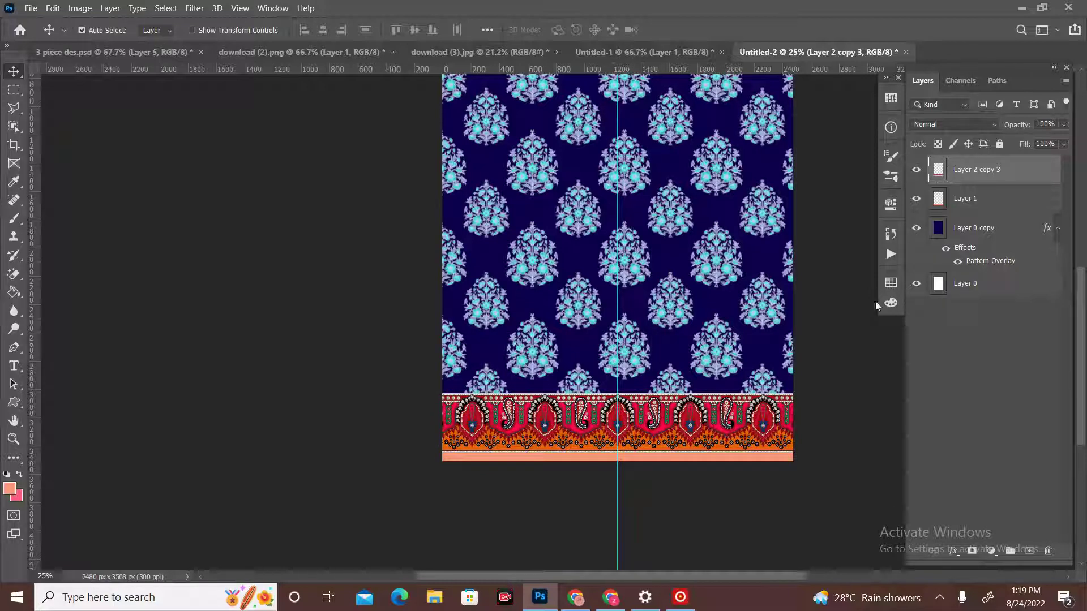
Add a Stroke layer style to the paisley border layer, Layer 2 copy 3
{"action": "left_click", "coordinate": [1009, 199]}
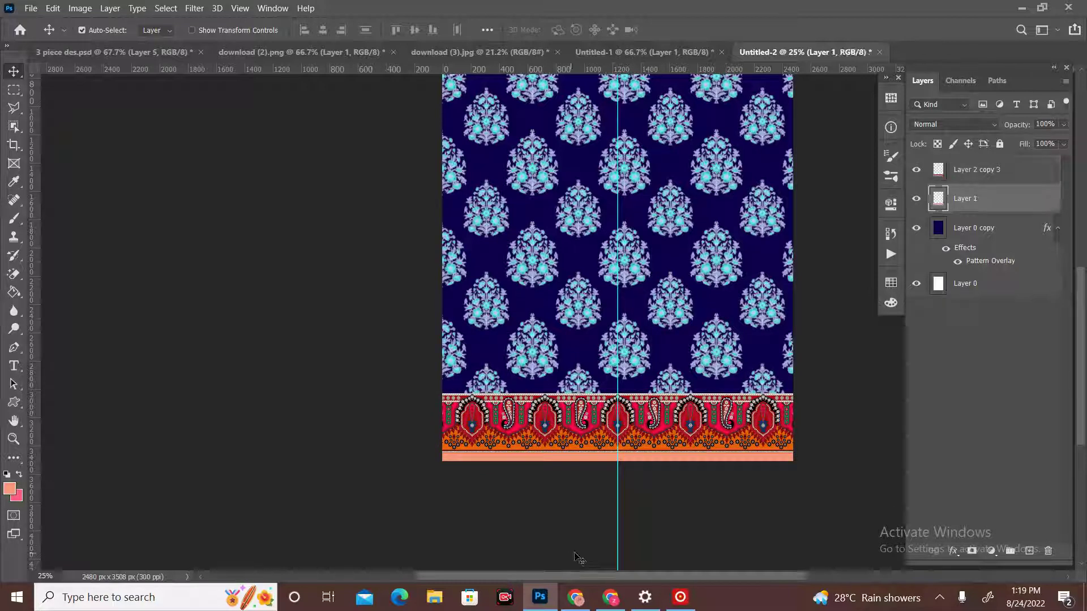
{"action": "scroll", "coordinate": [637, 492], "scroll_direction": "up", "scroll_amount": 2}
{"action": "left_click_drag", "start_coordinate": [664, 575], "coordinate": [694, 578]}
{"action": "scroll", "coordinate": [694, 577], "scroll_direction": "up", "scroll_amount": 1}
{"action": "scroll", "coordinate": [638, 498], "scroll_direction": "up", "scroll_amount": 2}
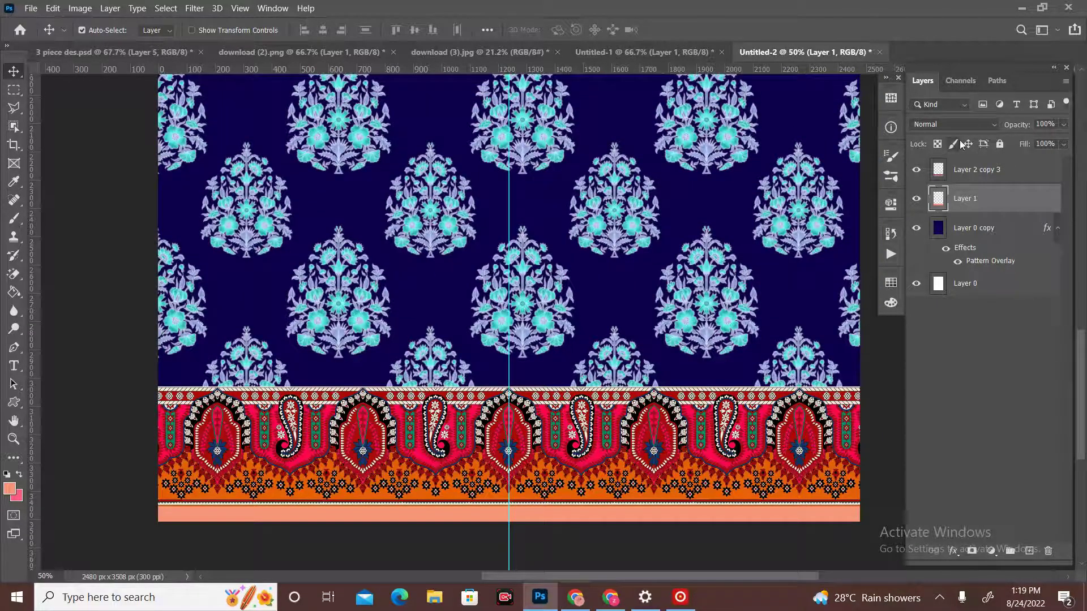
{"action": "left_click", "coordinate": [969, 170]}
{"action": "left_click", "coordinate": [953, 551]}
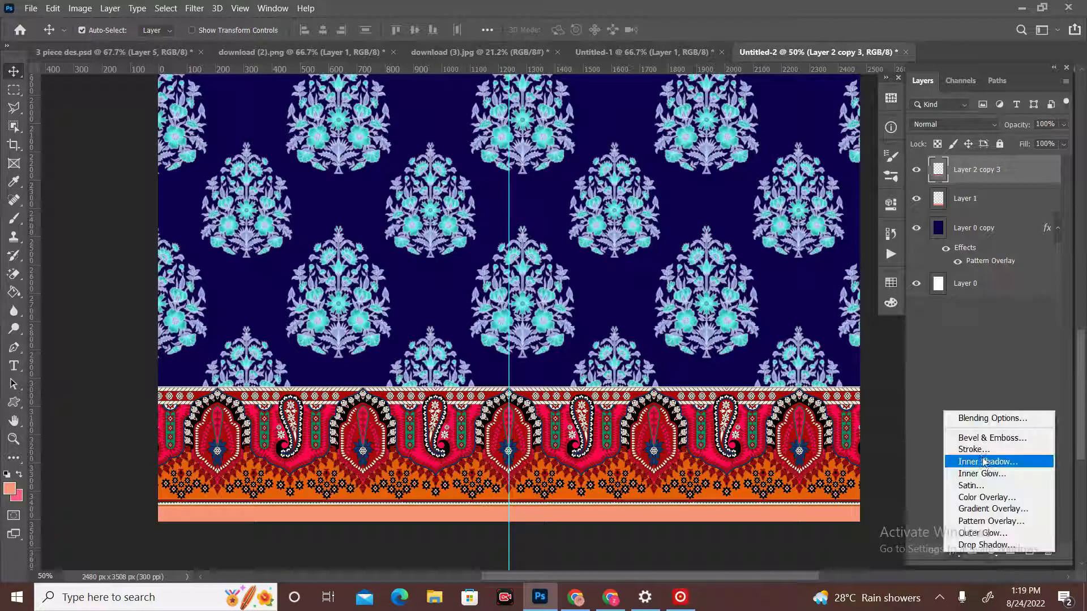
{"action": "left_click", "coordinate": [987, 450]}
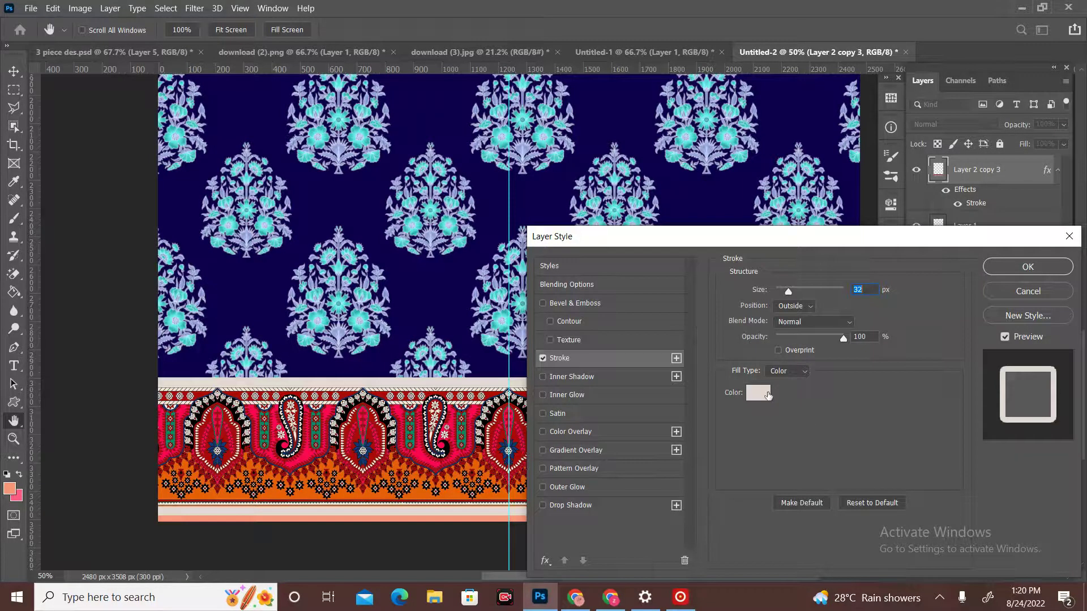
Set the border's outside stroke to a dark reddish brown with a size of 13 px
{"action": "left_click", "coordinate": [759, 393]}
{"action": "left_click", "coordinate": [580, 361]}
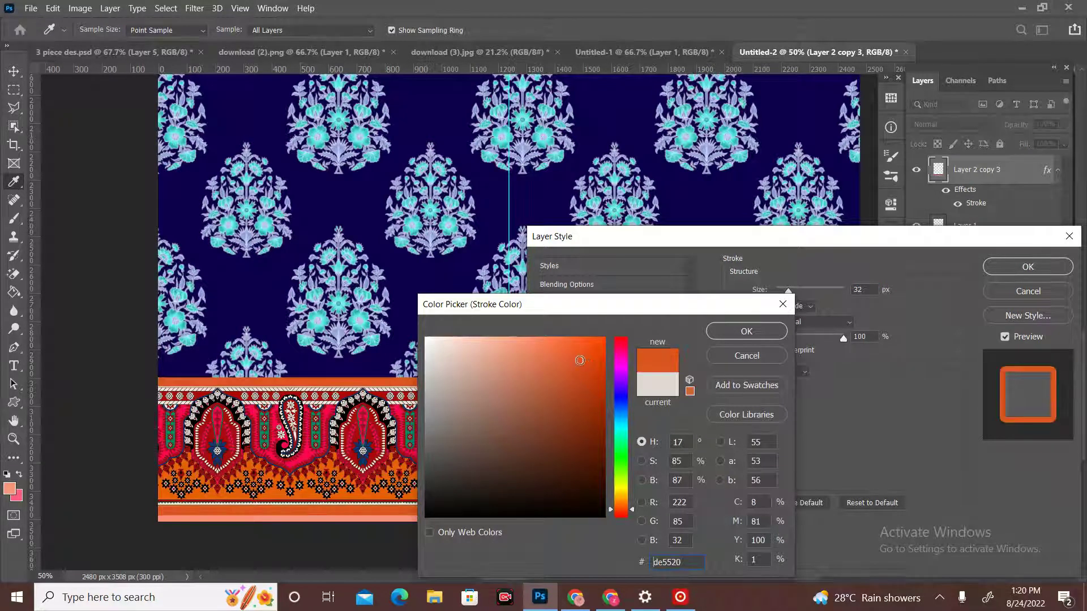
{"action": "left_click", "coordinate": [589, 425]}
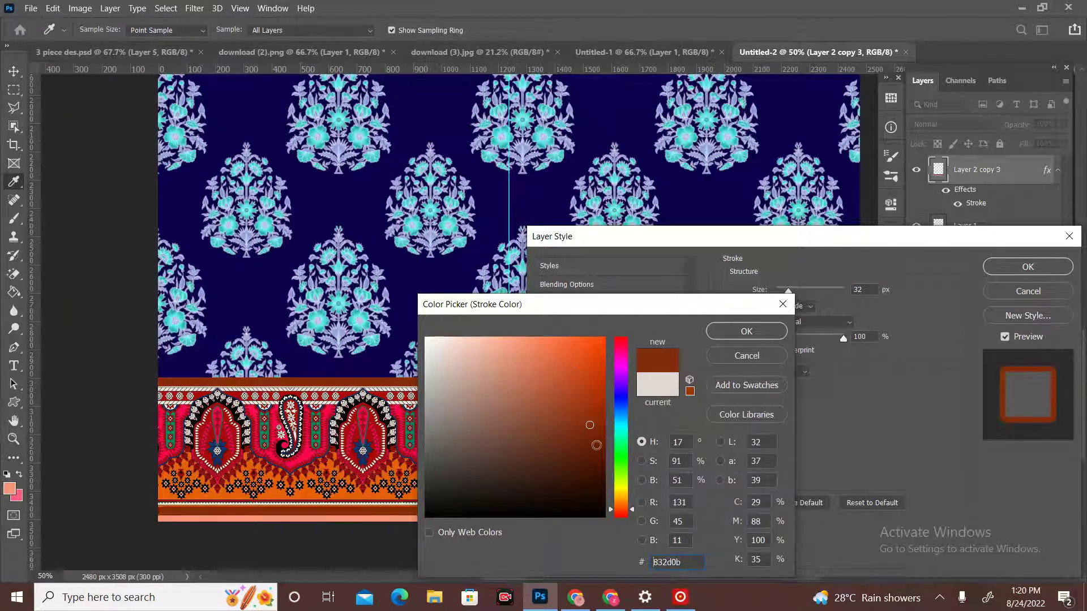
{"action": "left_click", "coordinate": [753, 331]}
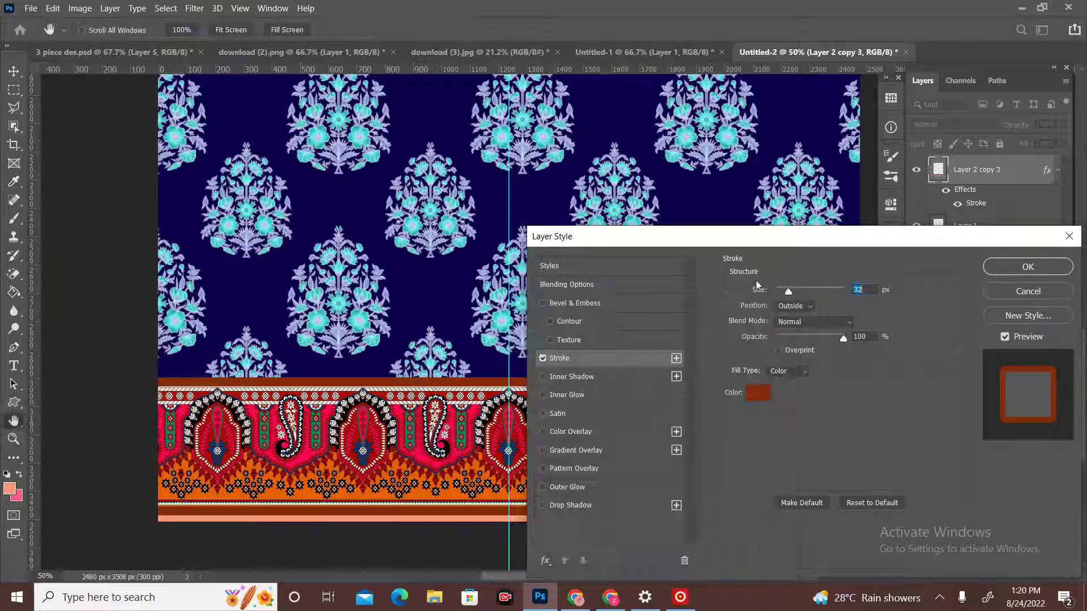
{"action": "left_click", "coordinate": [783, 290]}
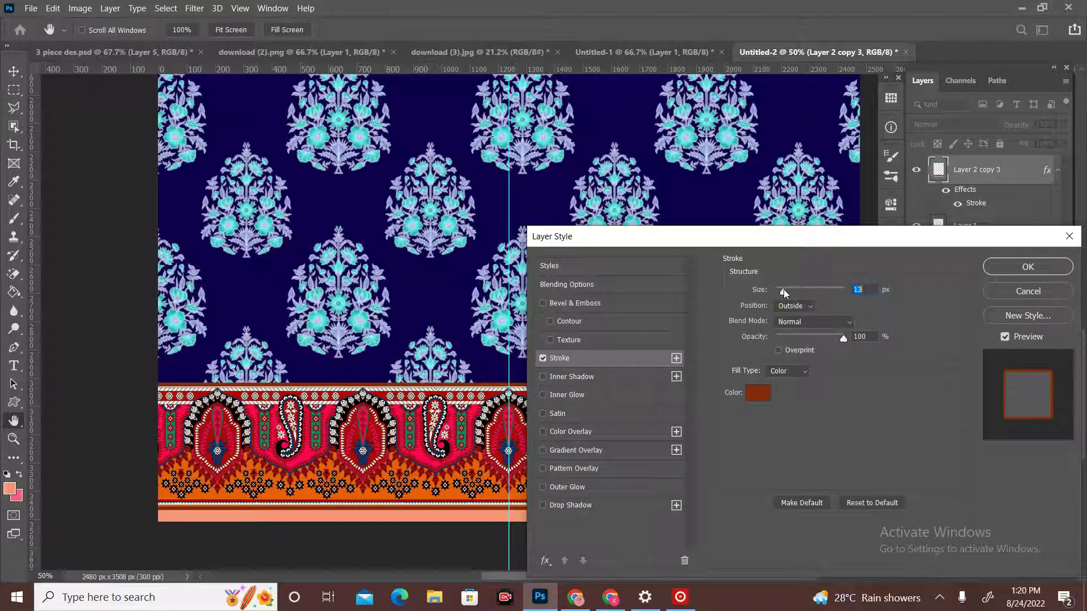
{"action": "left_click", "coordinate": [1027, 267]}
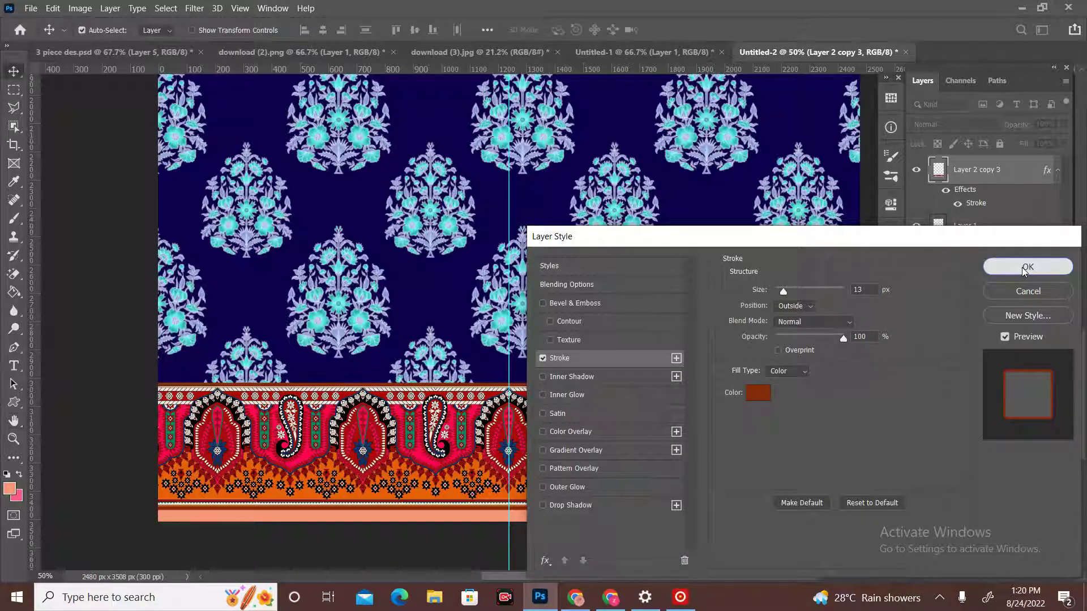
Apply a dark purple Color Overlay at 100% opacity to Layer 1, the plain strip beneath the border
{"action": "left_click", "coordinate": [984, 230]}
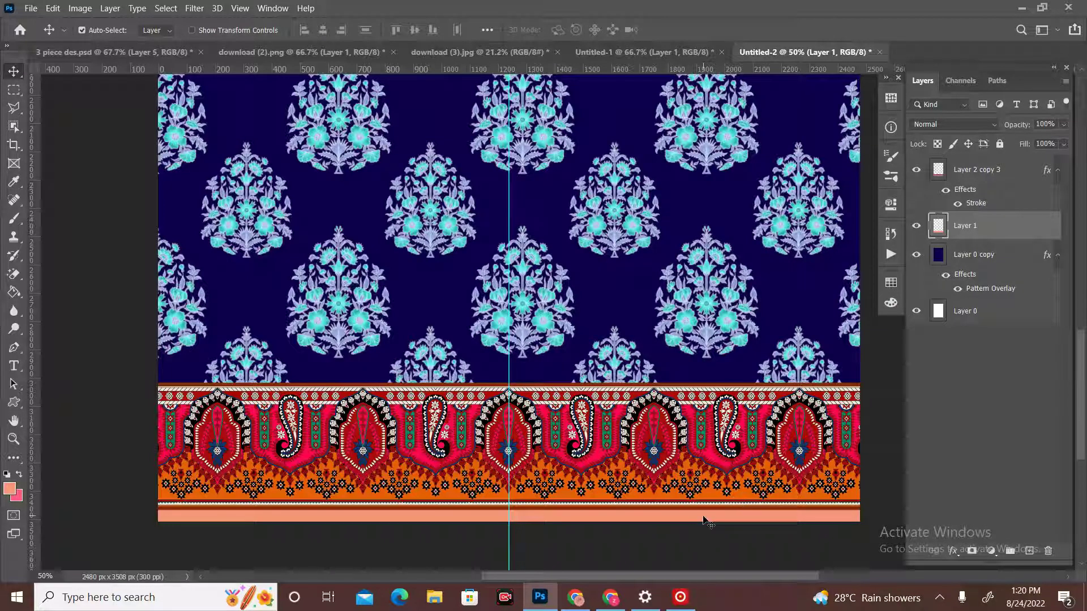
{"action": "left_click", "coordinate": [953, 551]}
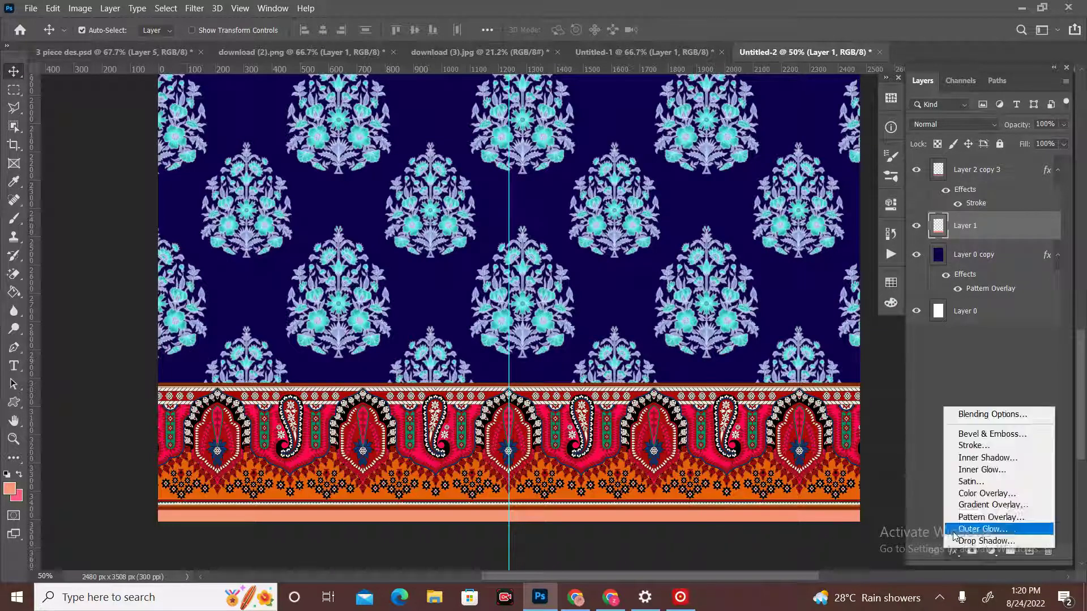
{"action": "left_click", "coordinate": [974, 494]}
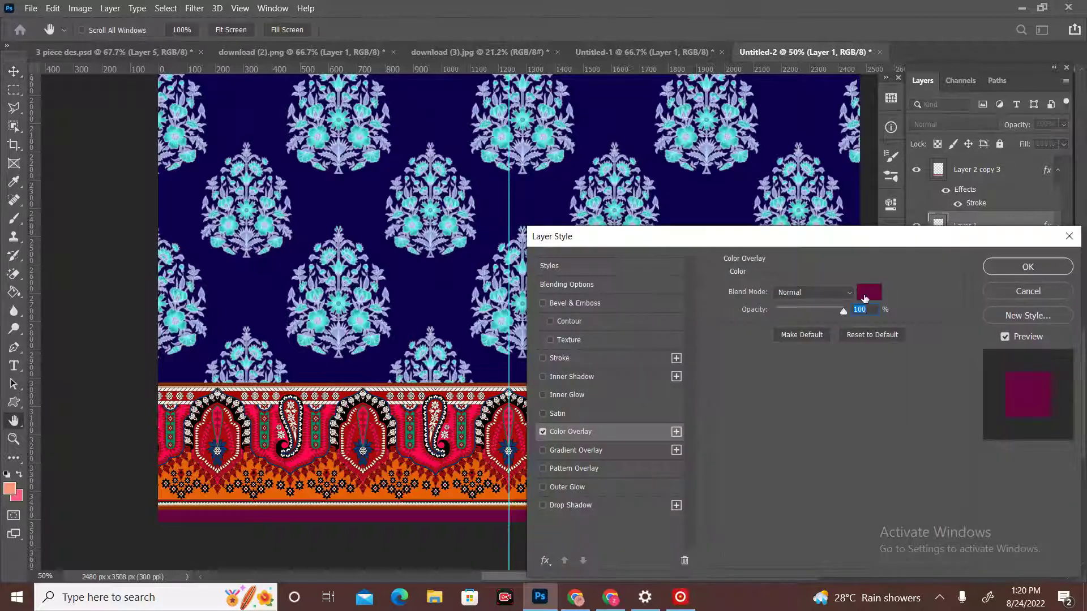
{"action": "left_click_drag", "start_coordinate": [844, 242], "coordinate": [929, 247]}
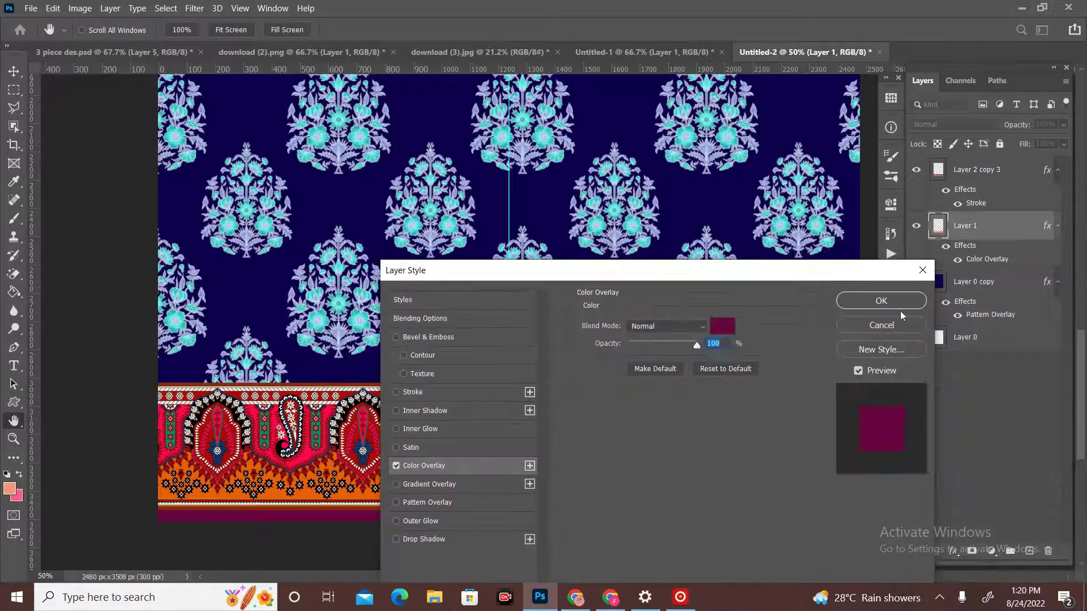
{"action": "left_click", "coordinate": [898, 293]}
{"action": "left_click", "coordinate": [897, 304]}
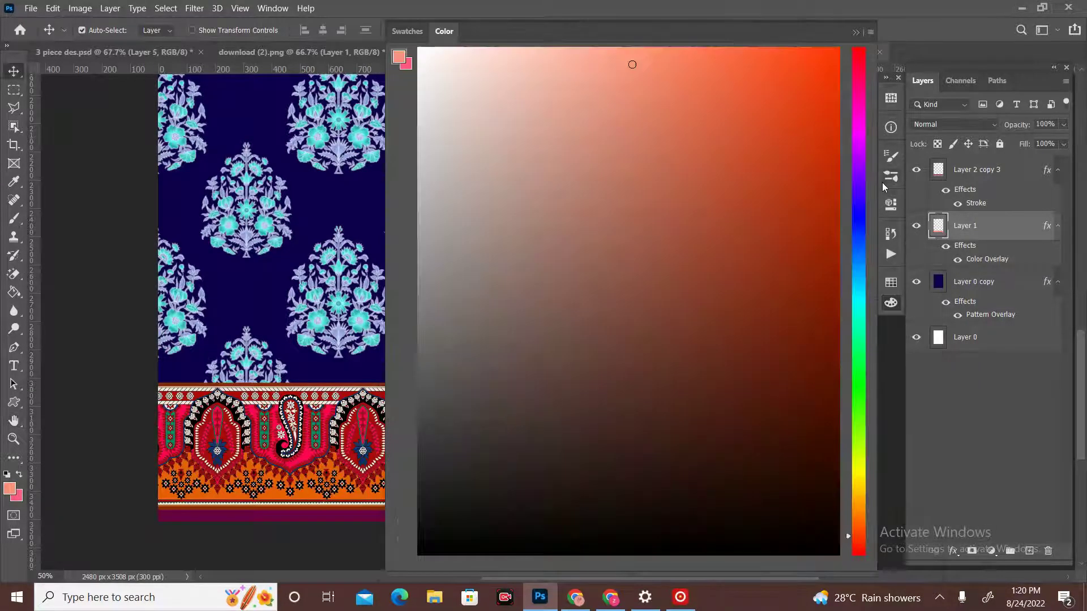
{"action": "left_click", "coordinate": [891, 303]}
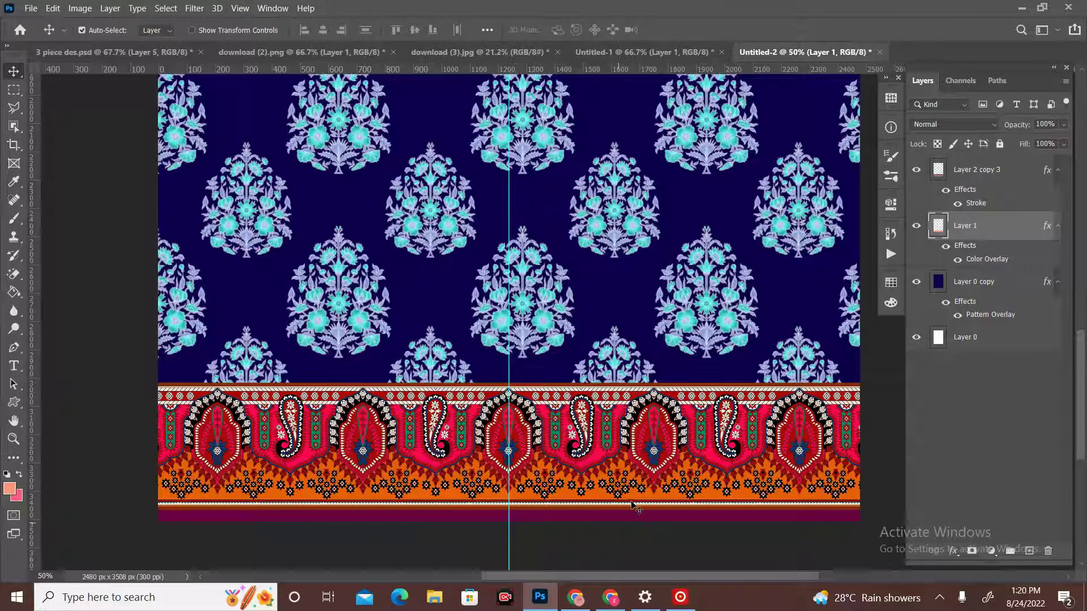
Crop the design to its existing page bounds with Delete Cropped Pixels enabled, and return to the Move tool
{"action": "scroll", "coordinate": [634, 501], "scroll_direction": "down", "scroll_amount": 5}
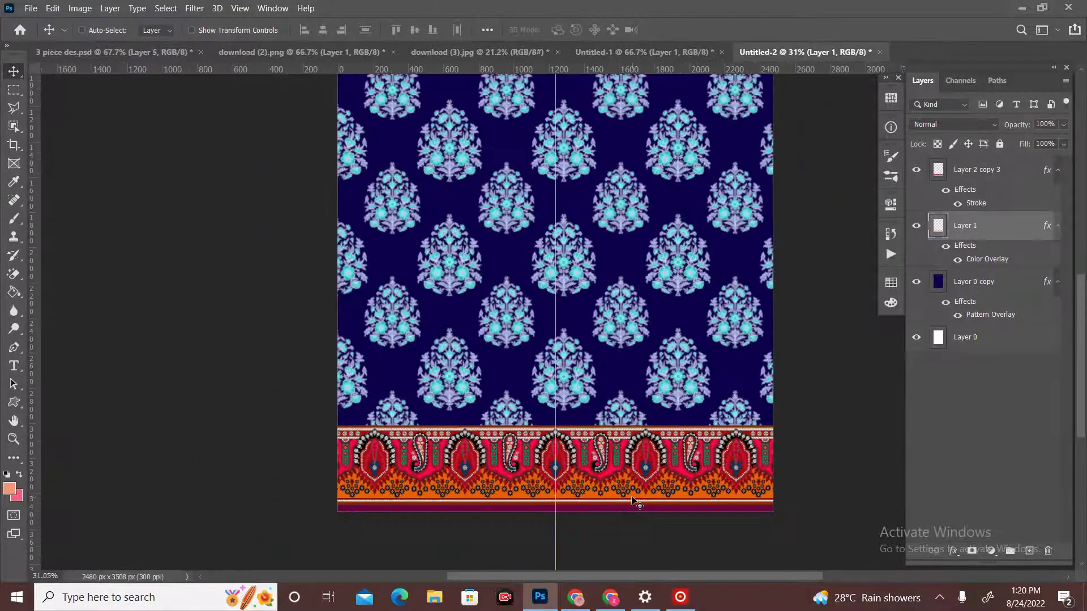
{"action": "scroll", "coordinate": [634, 501], "scroll_direction": "down", "scroll_amount": 3}
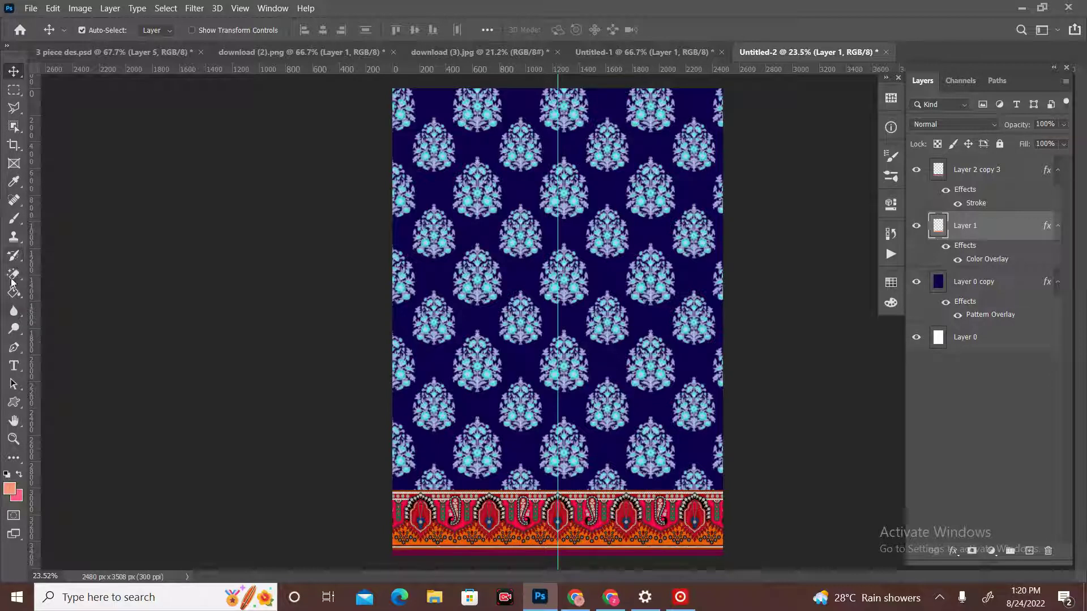
{"action": "left_click", "coordinate": [12, 149]}
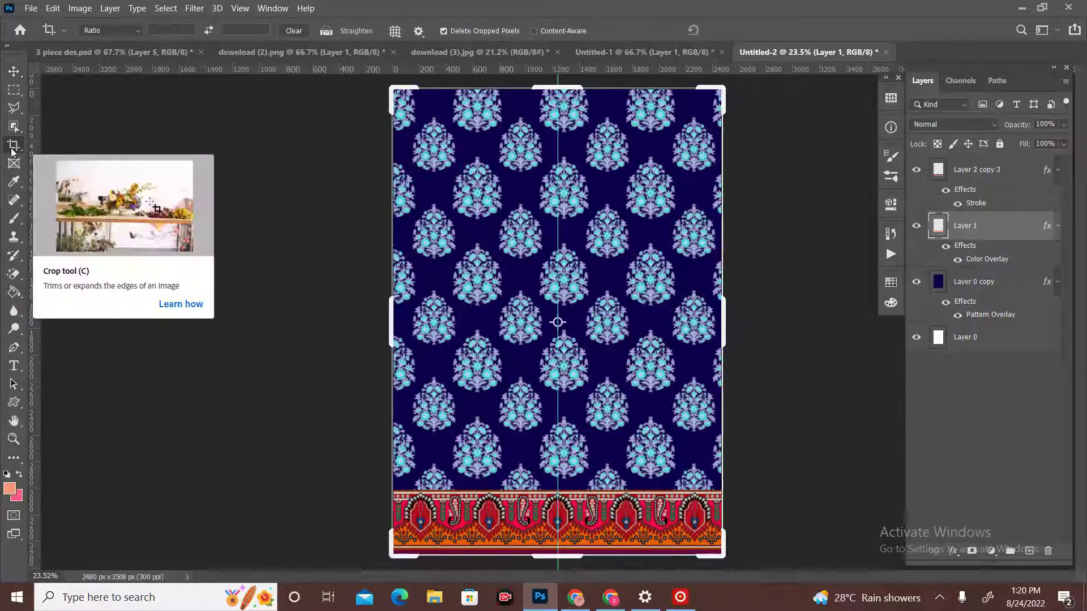
{"action": "key", "text": "Return"}
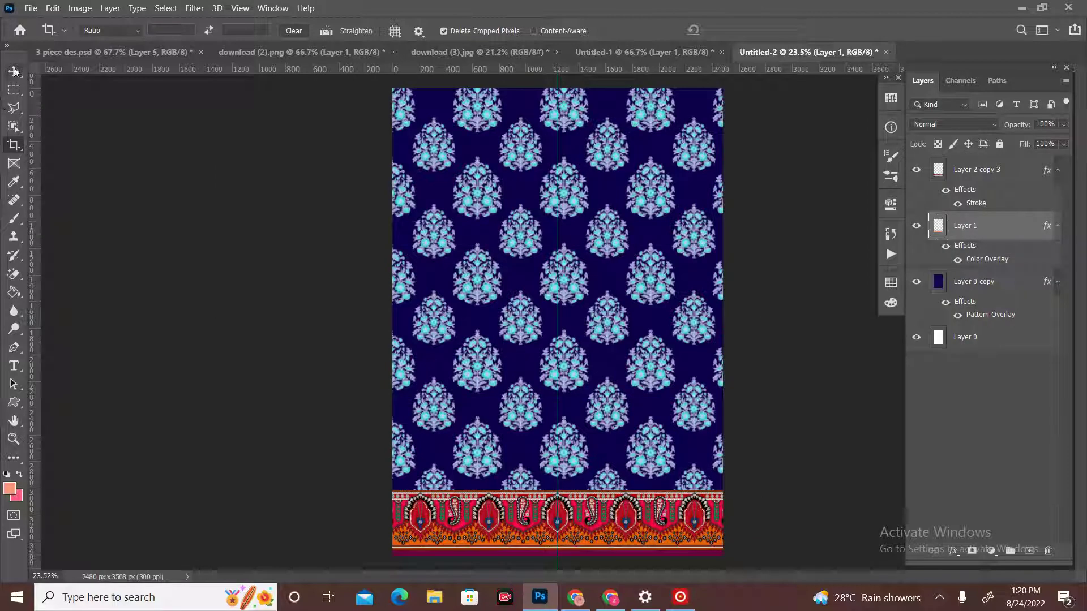
{"action": "key", "text": "v"}
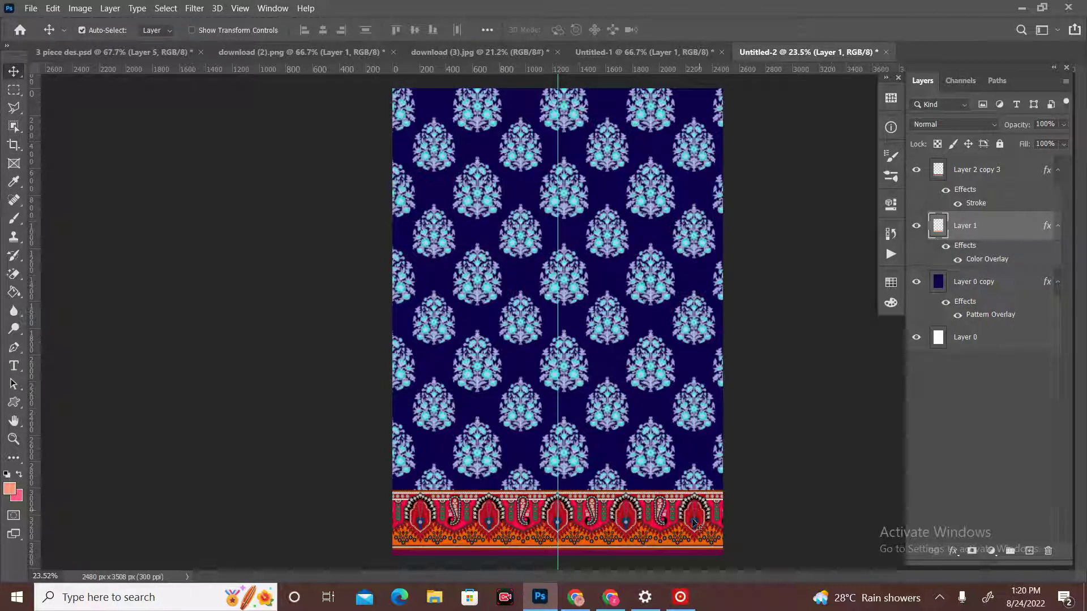
{"action": "scroll", "coordinate": [652, 532], "scroll_direction": "up", "scroll_amount": 3}
{"action": "scroll", "coordinate": [652, 532], "scroll_direction": "up", "scroll_amount": 5}
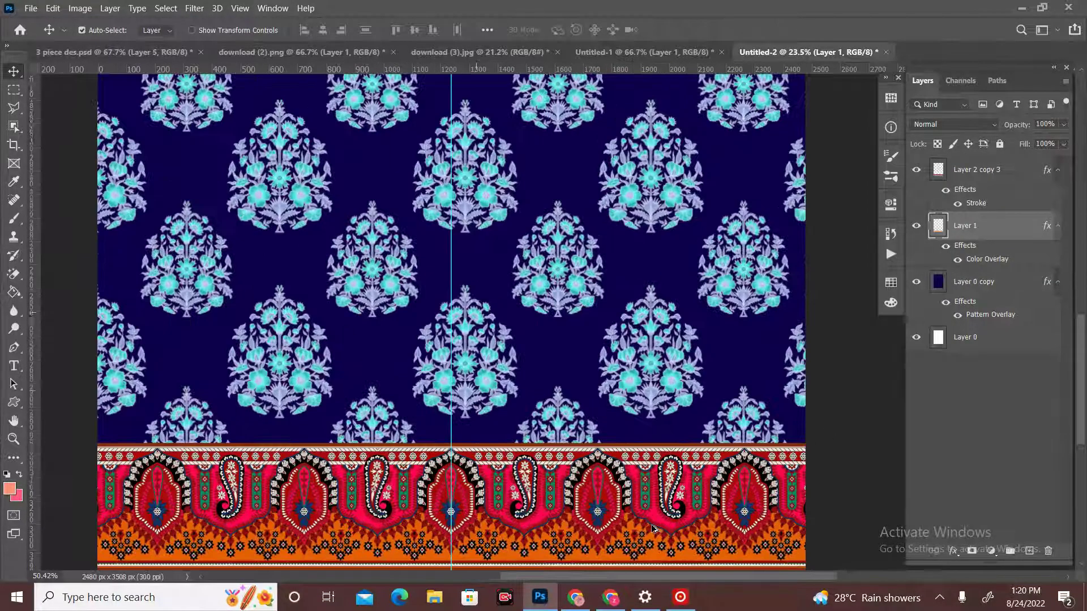
{"action": "scroll", "coordinate": [654, 532], "scroll_direction": "down", "scroll_amount": 1}
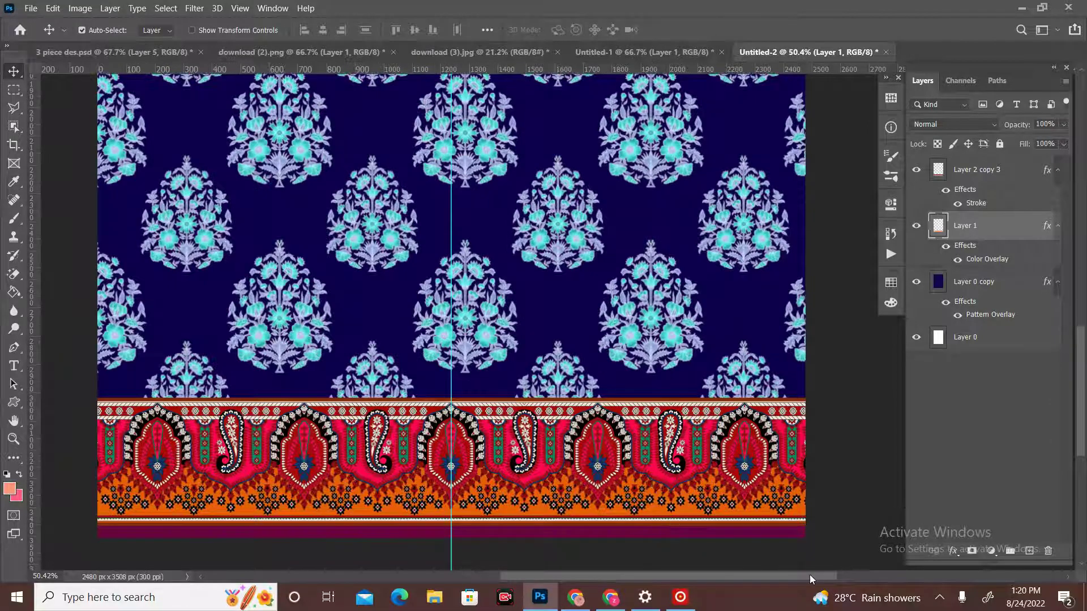
{"action": "left_click_drag", "start_coordinate": [810, 575], "coordinate": [799, 566]}
{"action": "scroll", "coordinate": [799, 566], "scroll_direction": "up", "scroll_amount": 2}
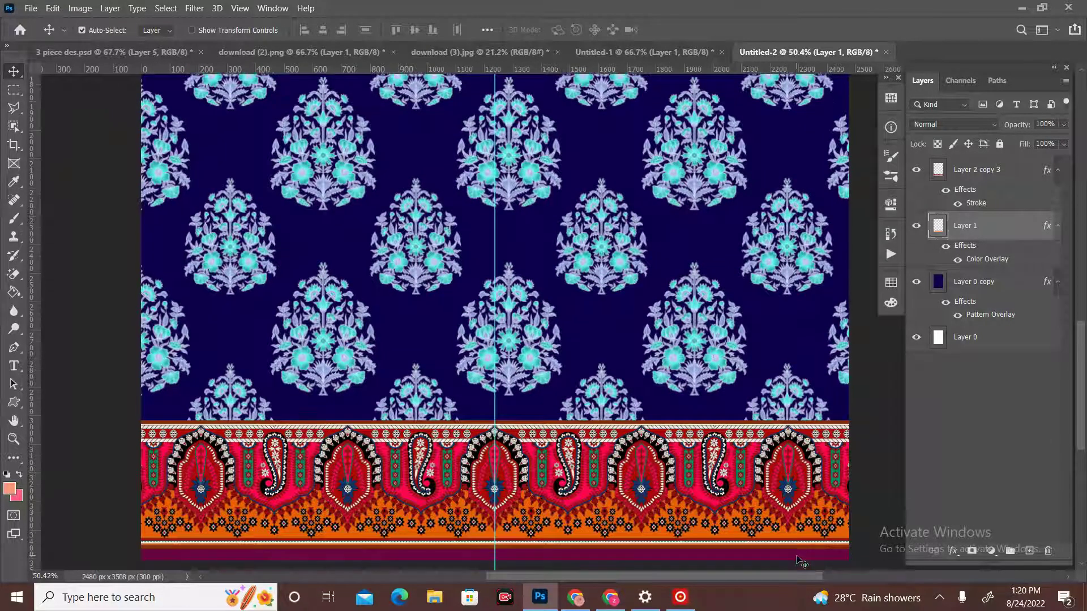